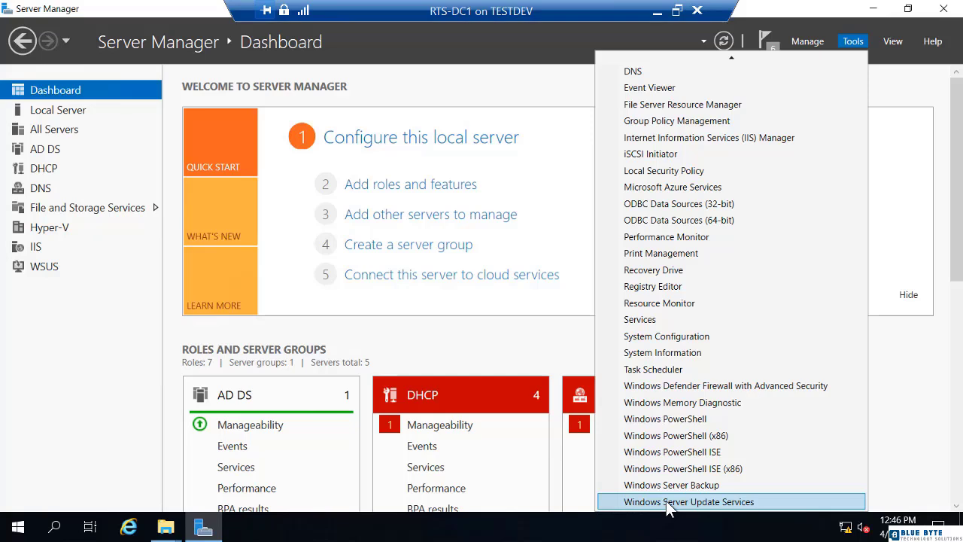
Open Windows Server Update Services and advance its configuration wizard through the improvement program page to the upstream server choice.
click(665, 500)
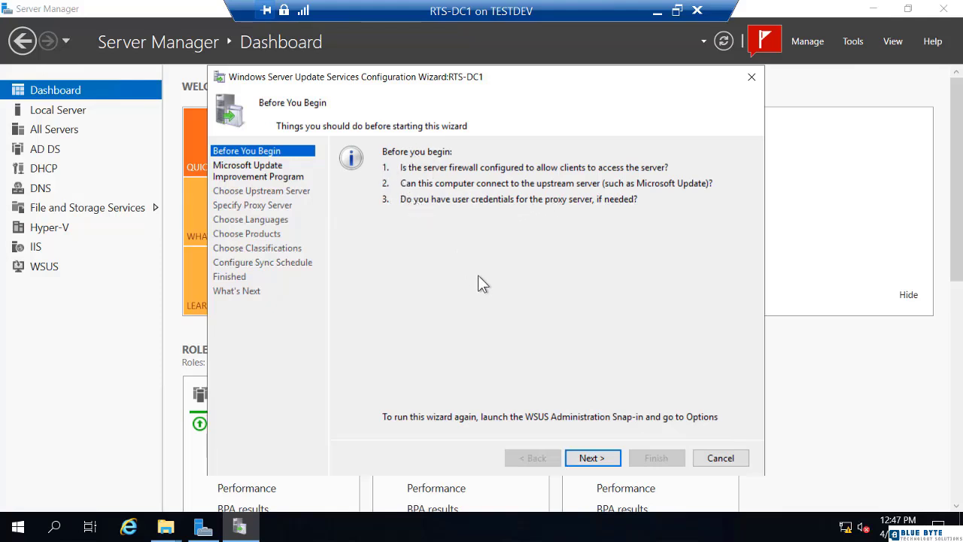
click(591, 459)
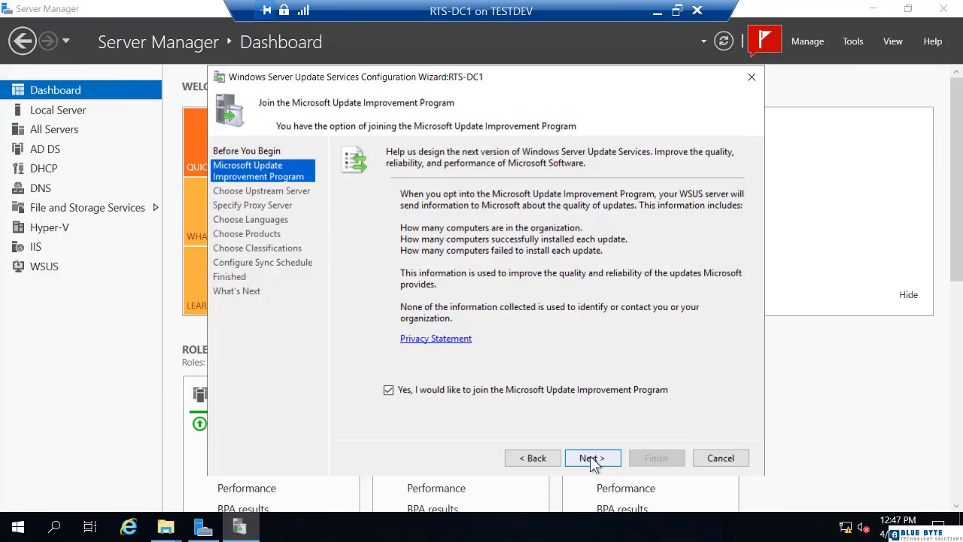
click(590, 457)
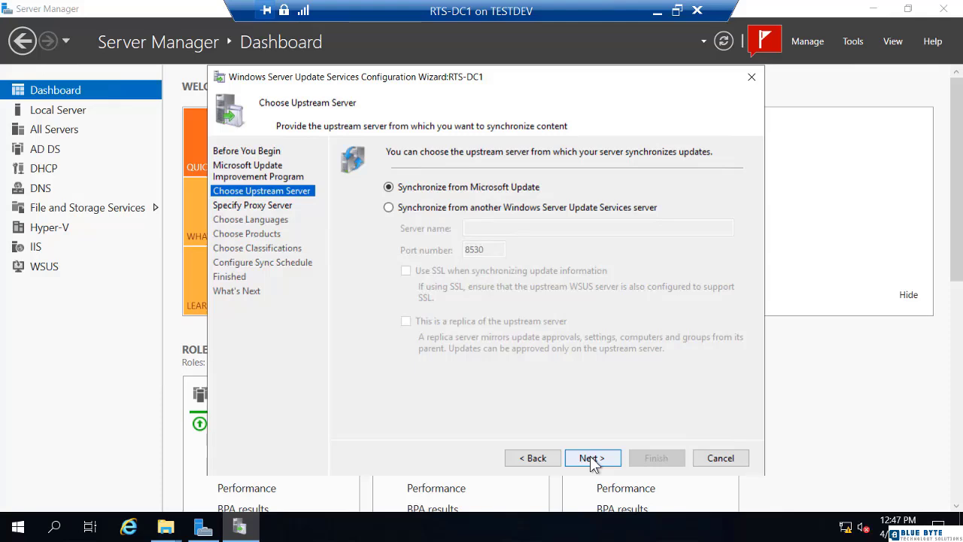
Try synchronizing from another Windows Server Update Services server with SSL and replica mode, and restore Microsoft Update as the source.
click(389, 208)
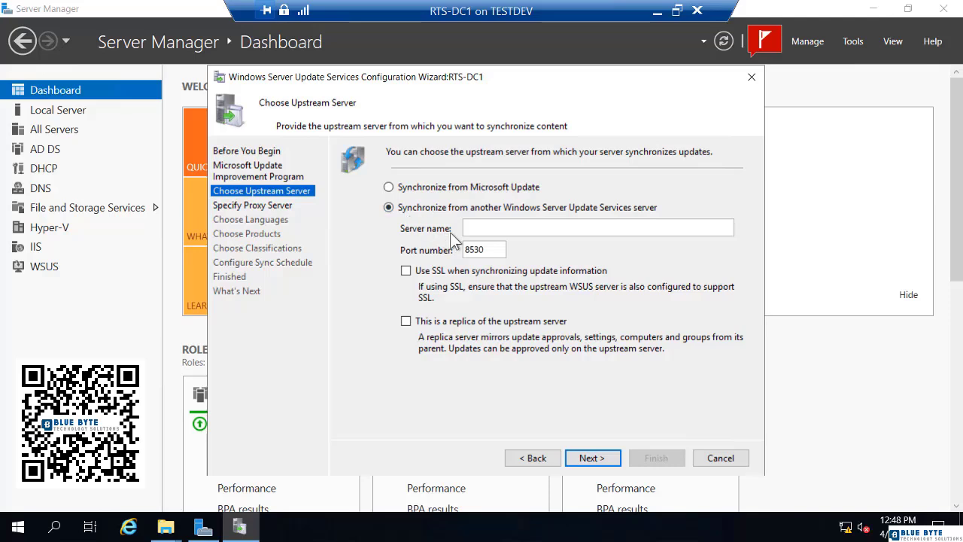
click(476, 231)
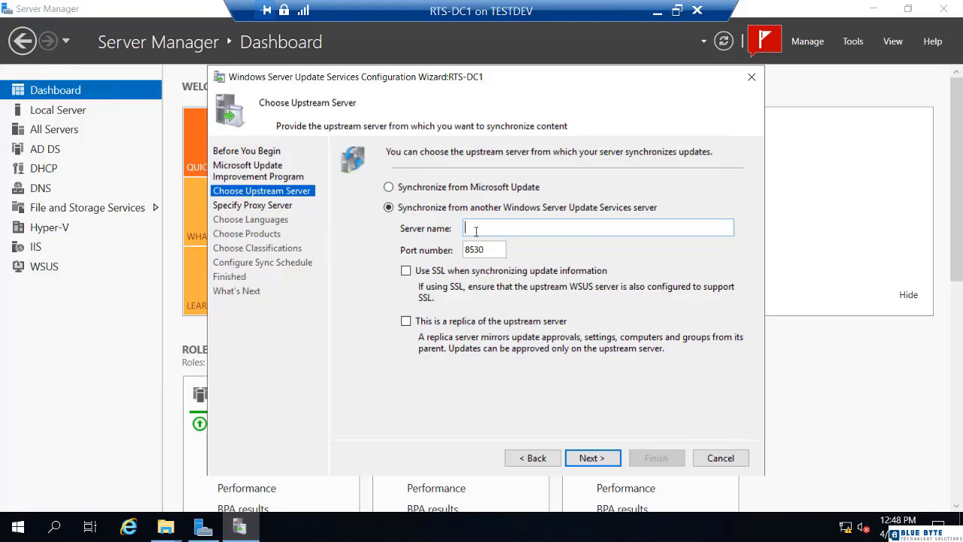
click(406, 271)
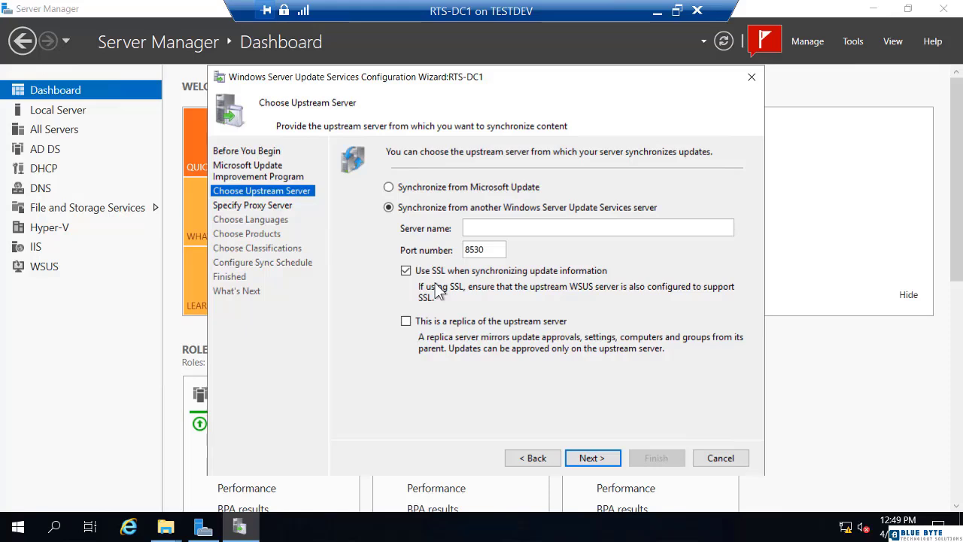
click(407, 321)
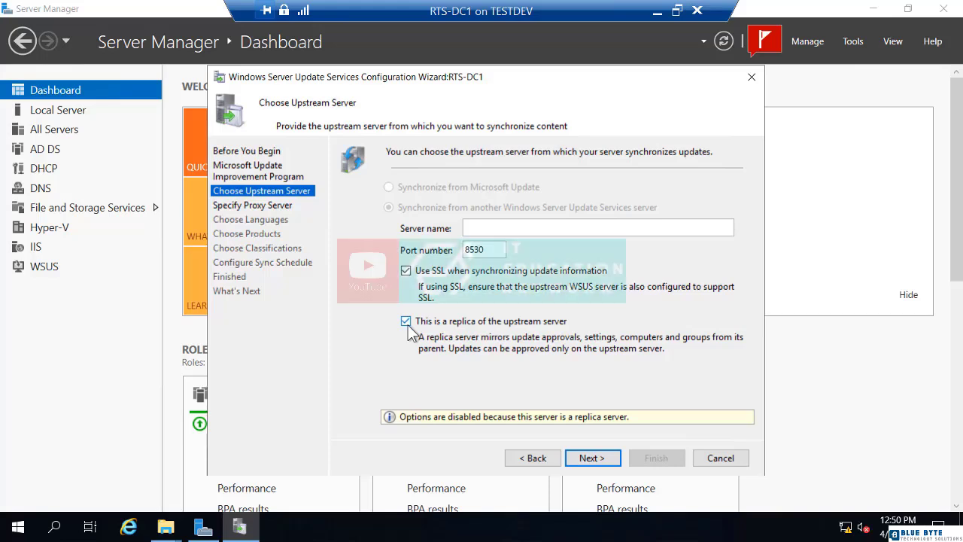
click(406, 322)
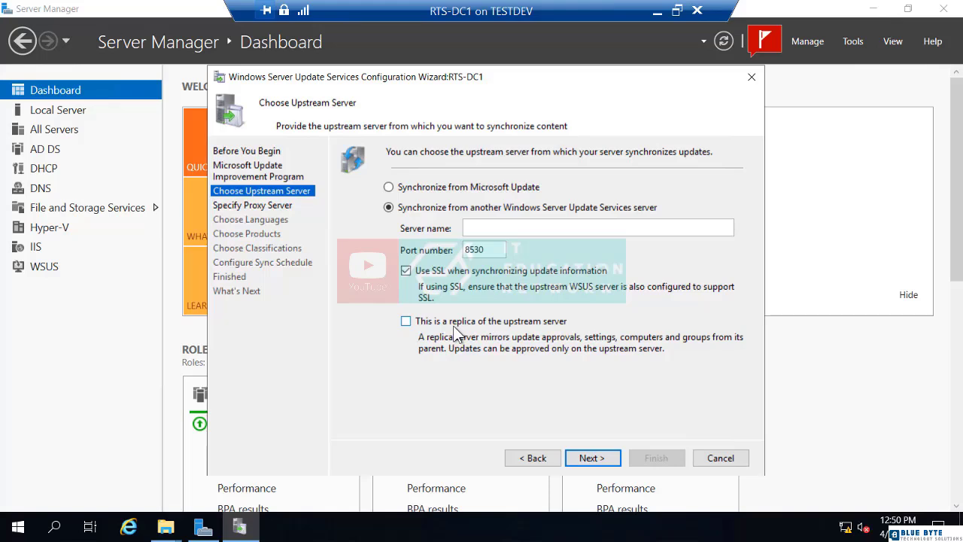
click(420, 190)
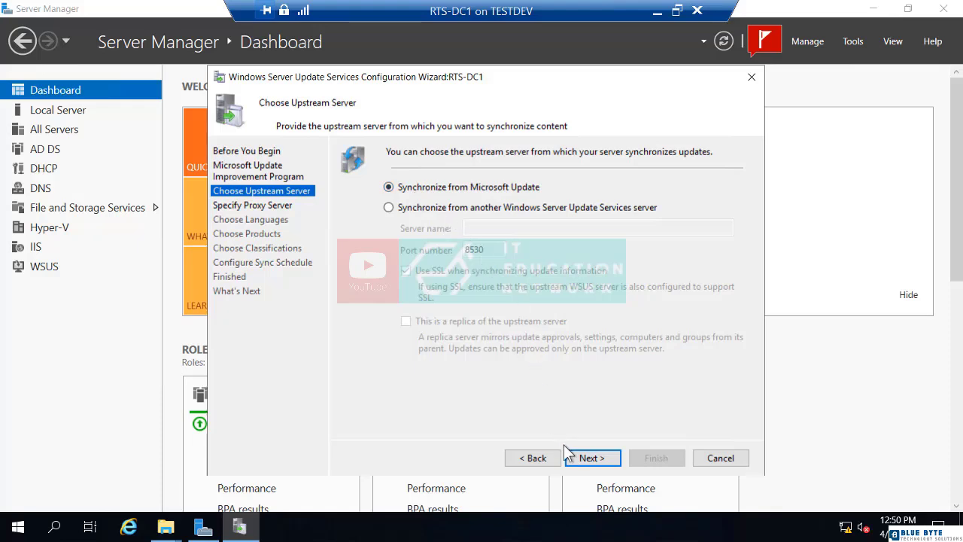
Review the wizard's proxy server and upstream connection pages, and cancel the configuration wizard.
click(586, 462)
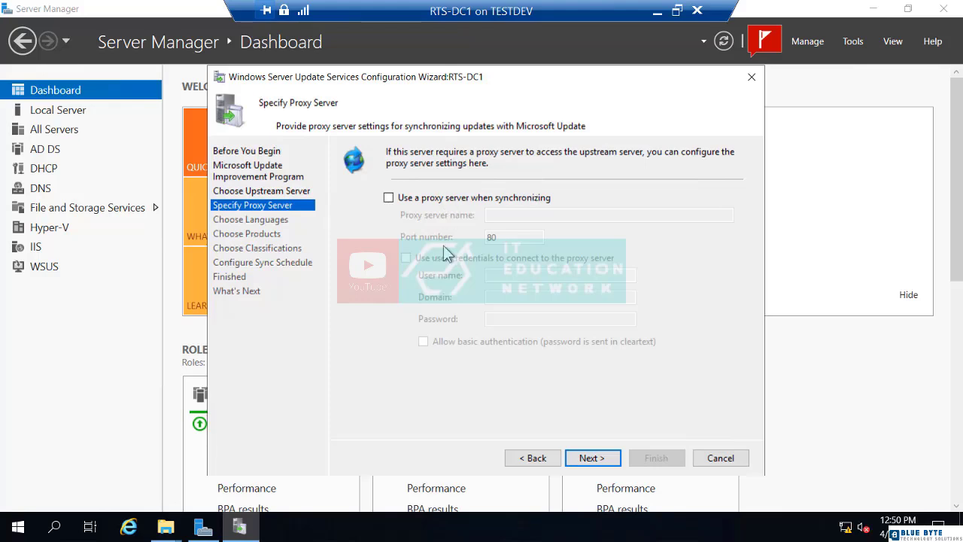
click(593, 460)
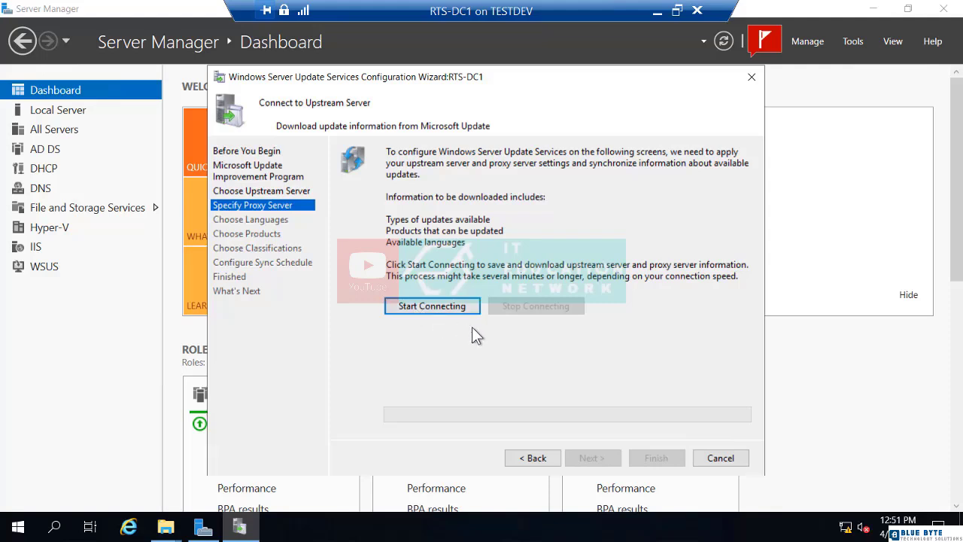
click(708, 458)
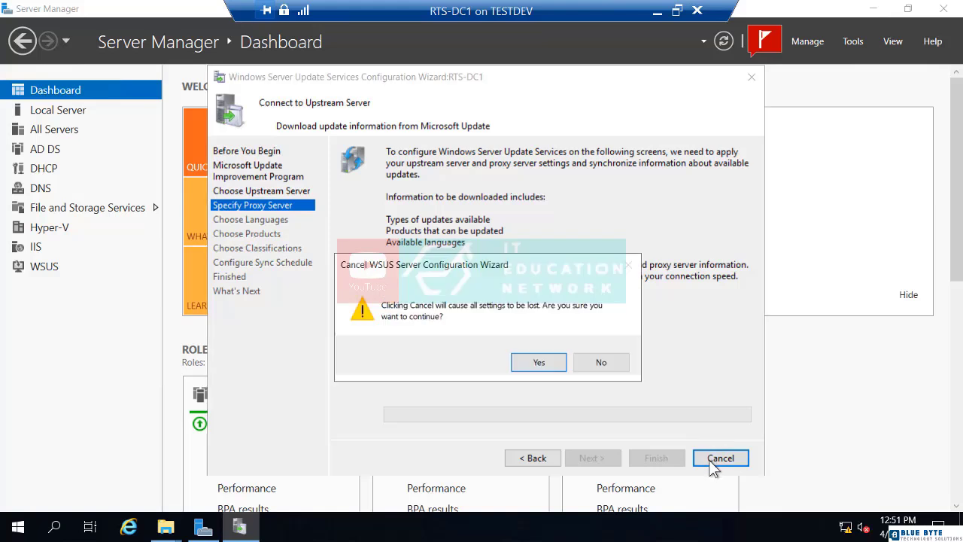
click(538, 362)
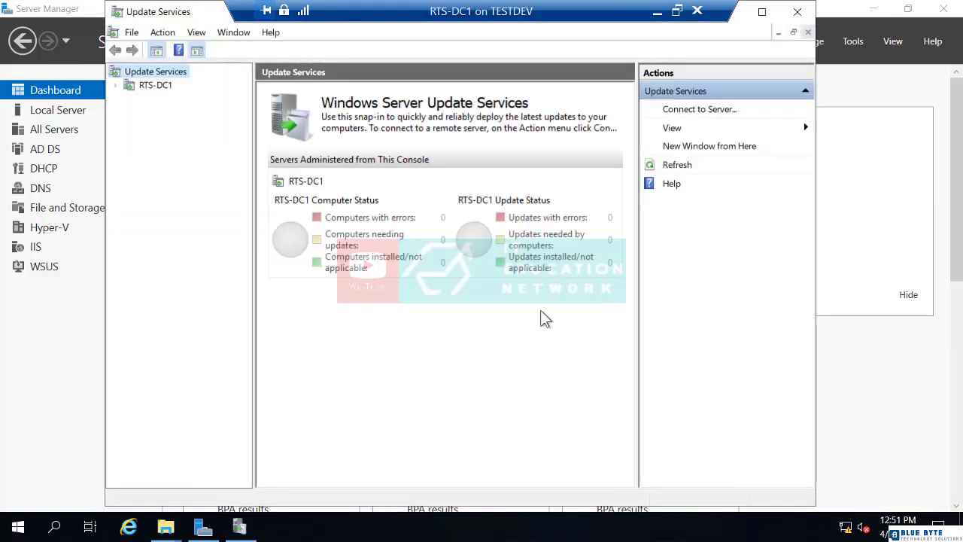
Maximize the Update Services console and show the Options of the RTS-DC1 server.
click(761, 12)
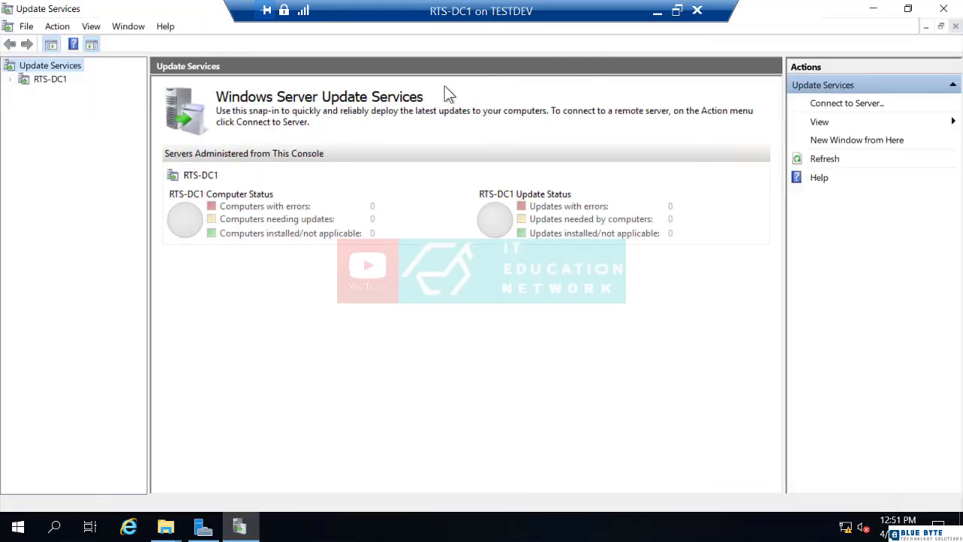
click(9, 80)
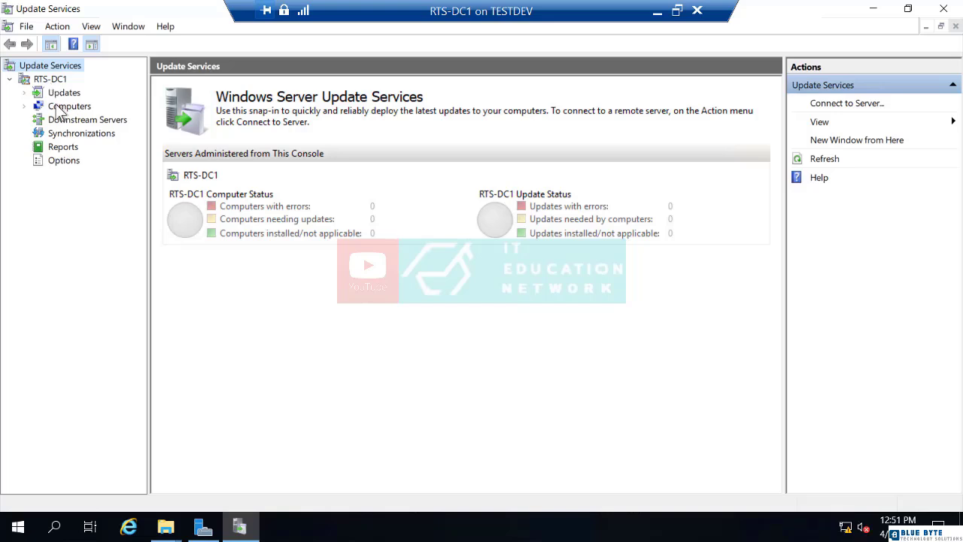
click(66, 162)
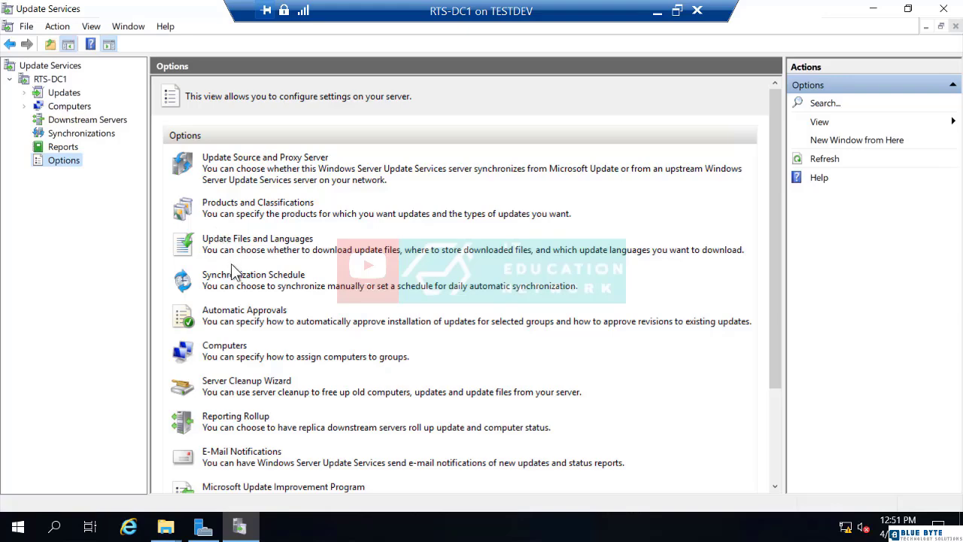
View the WSUS Server Configuration Wizard's start page from the server options and close it without running it.
scroll(232, 265, down, 5)
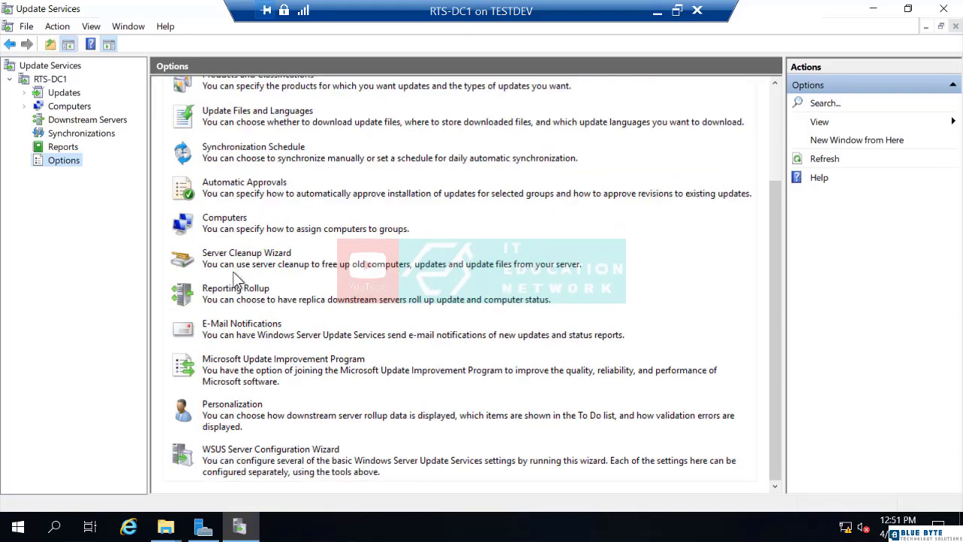
click(250, 454)
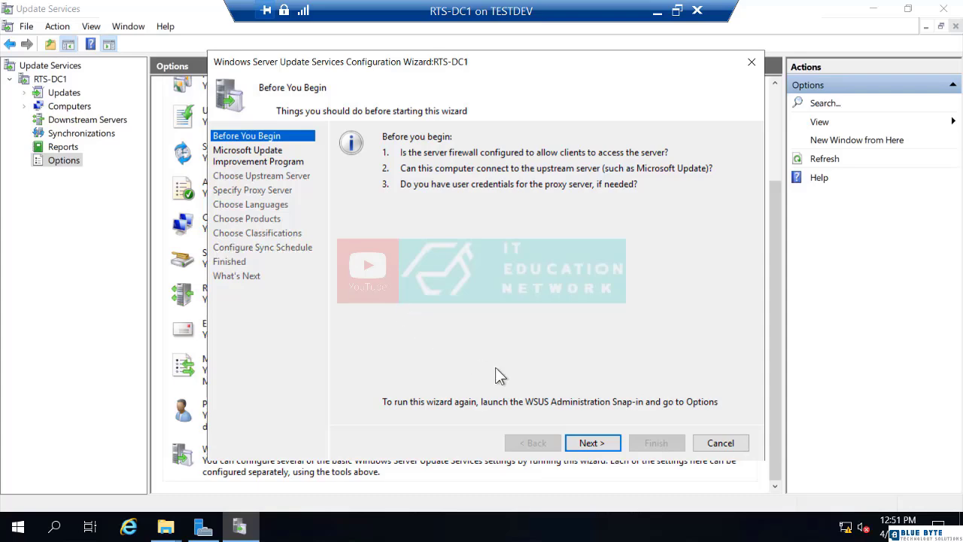
click(720, 443)
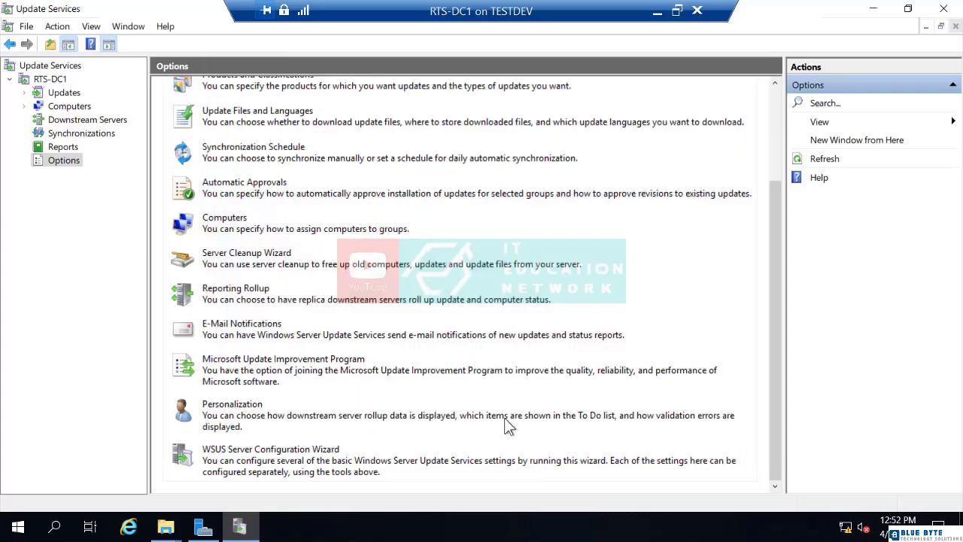
Try another upstream server and replica mode in Update Source and Proxy Server, view the proxy settings, and discard the changes.
scroll(293, 381, up, 3)
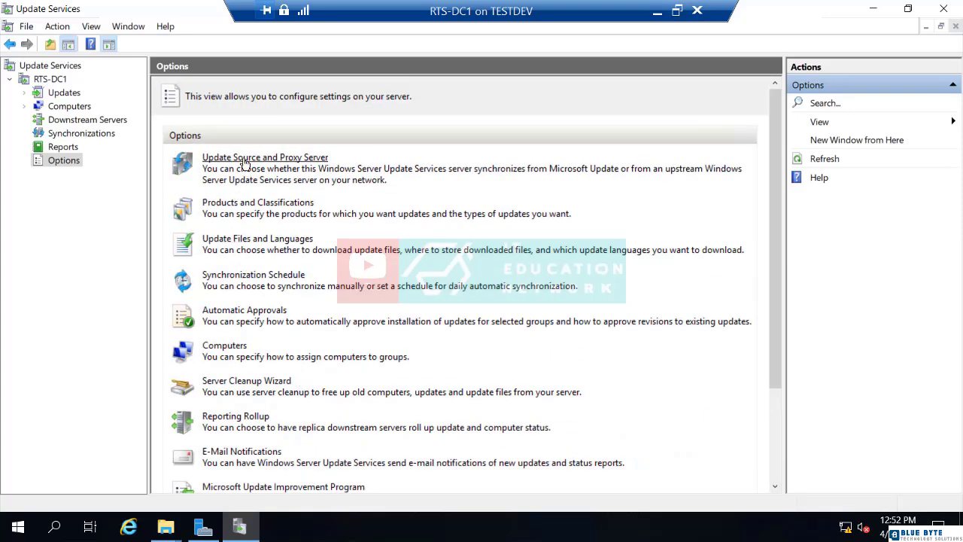
click(244, 162)
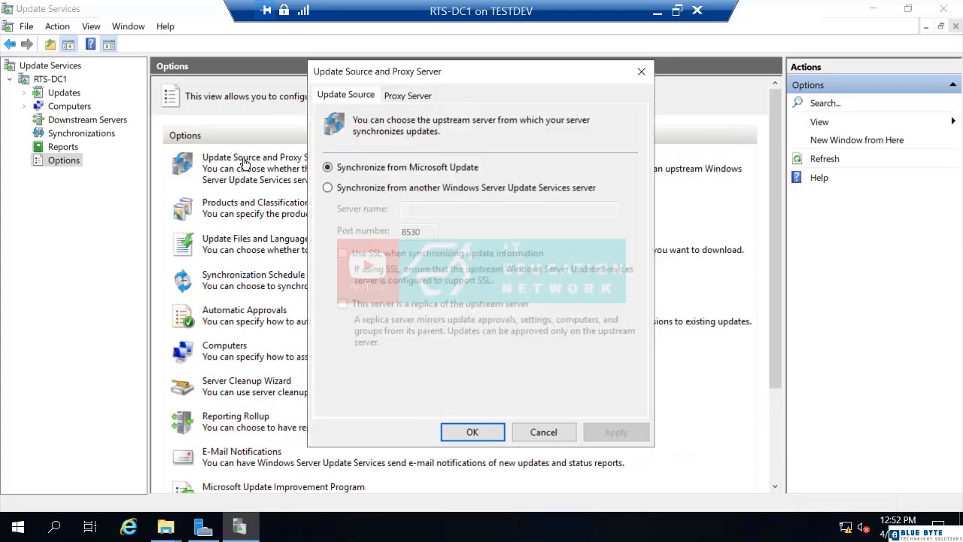
click(334, 189)
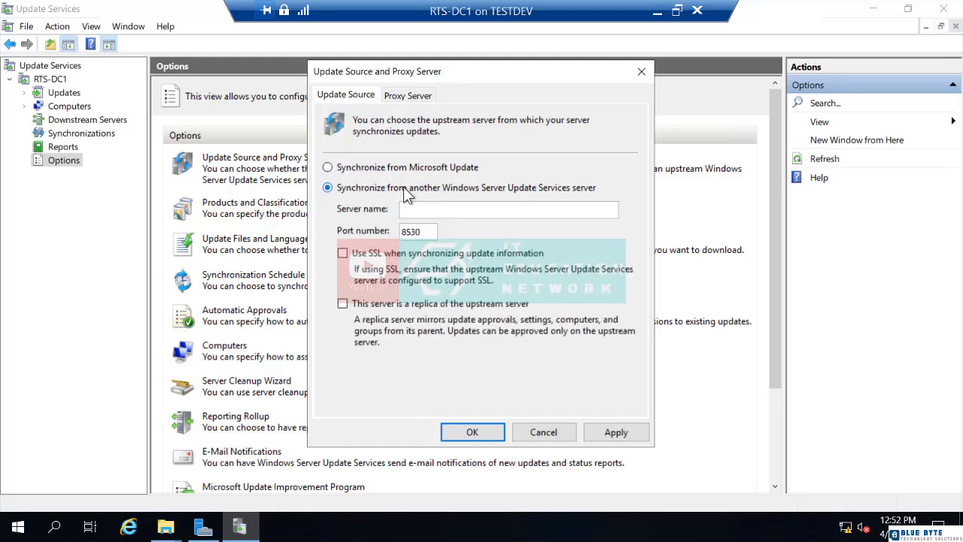
click(343, 304)
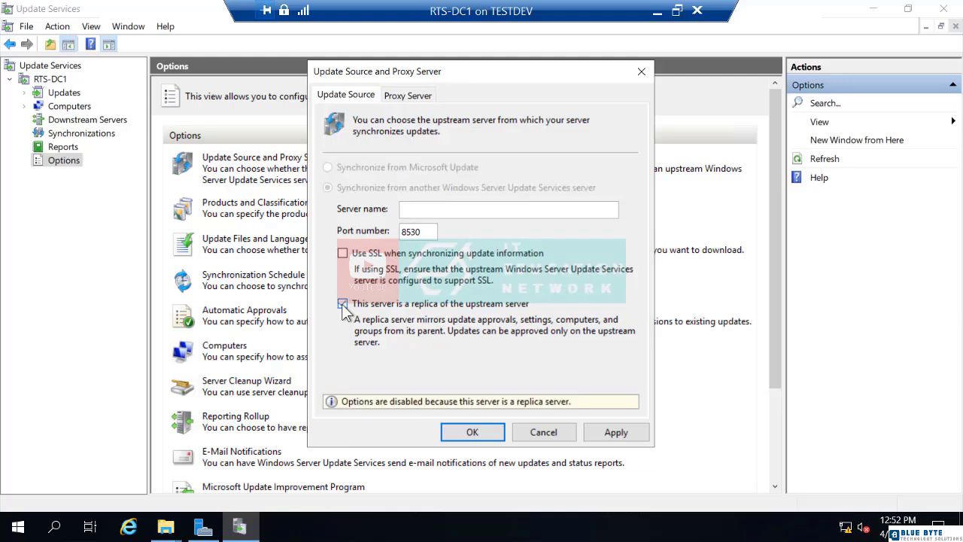
click(343, 304)
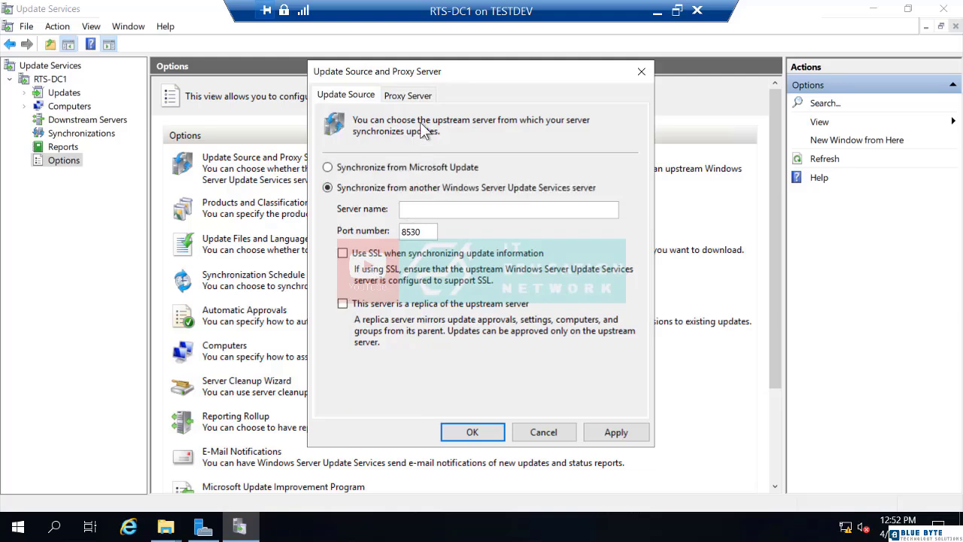
click(406, 96)
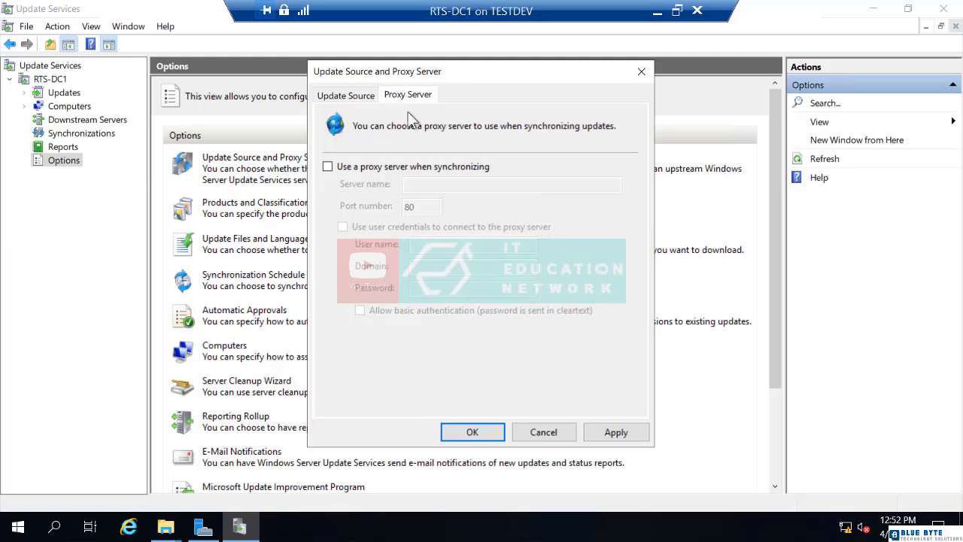
click(544, 432)
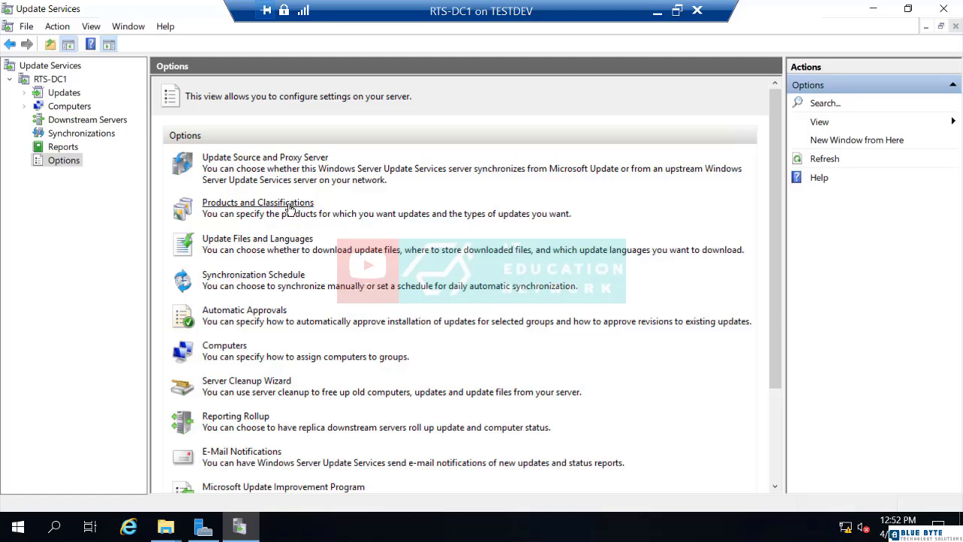
Examine the selected products and update classifications in Products and Classifications, leaving without changes.
click(290, 208)
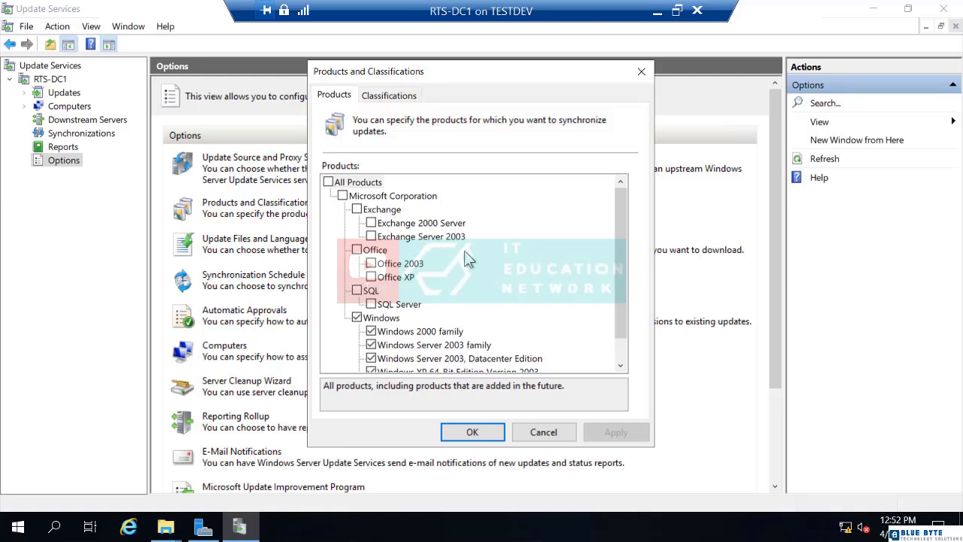
drag(618, 295, 630, 353)
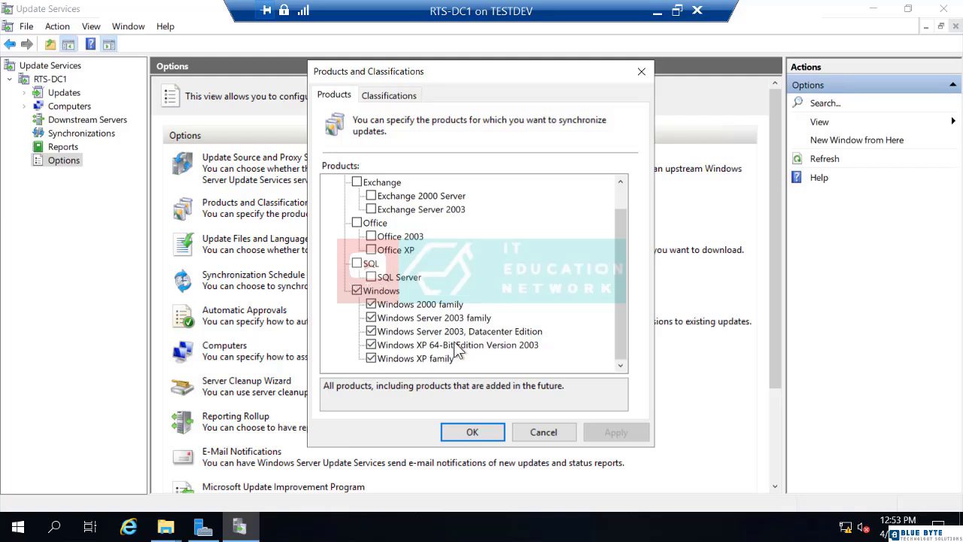
click(401, 97)
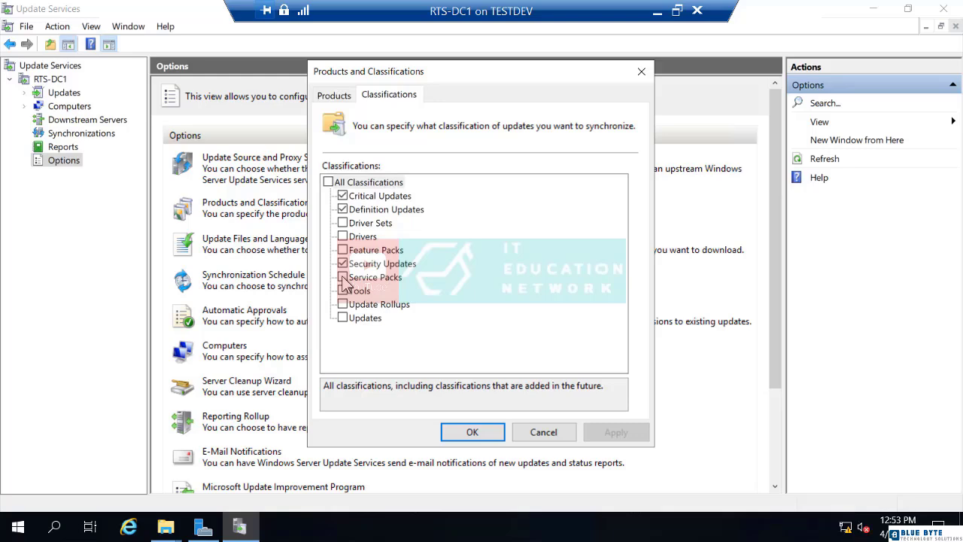
click(541, 433)
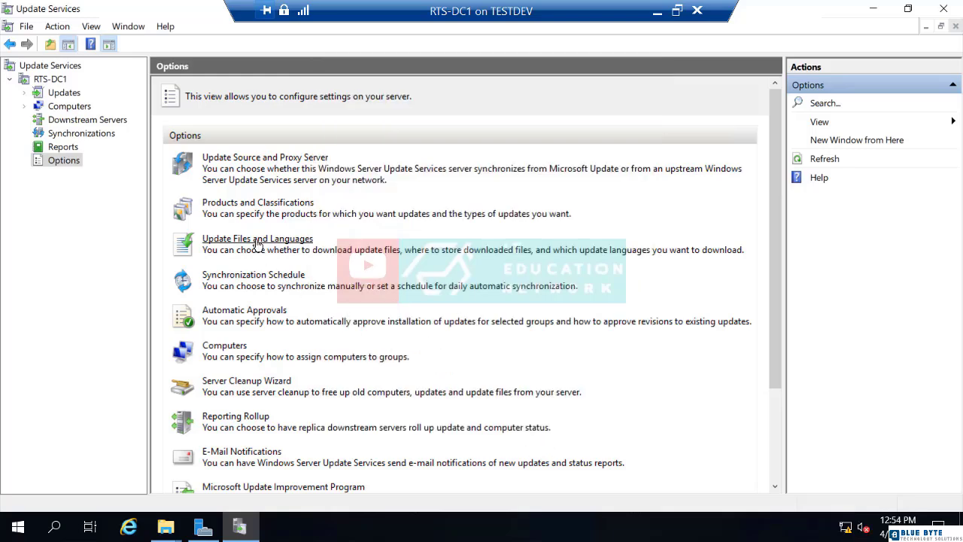
Examine the update file storage and language settings in Update Files and Languages, leaving without changes.
click(257, 239)
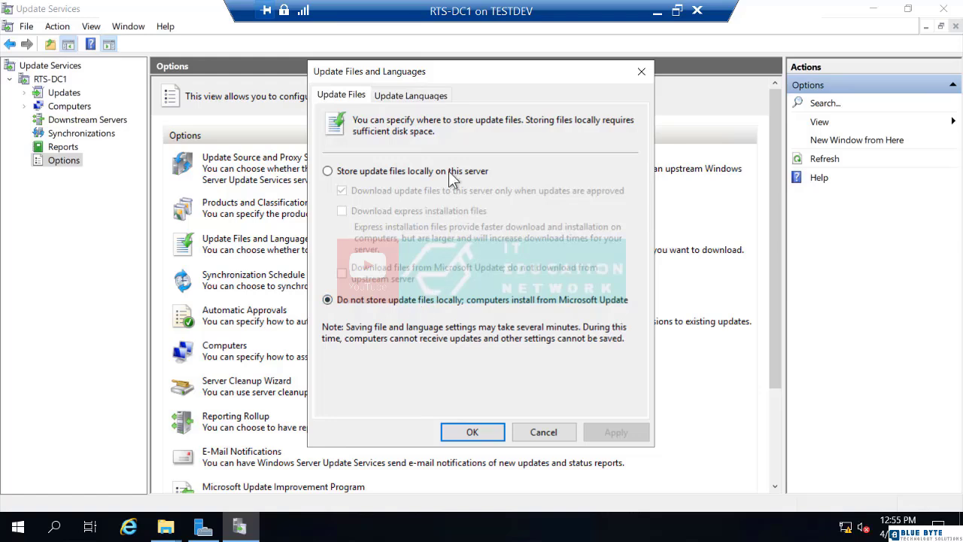
click(423, 96)
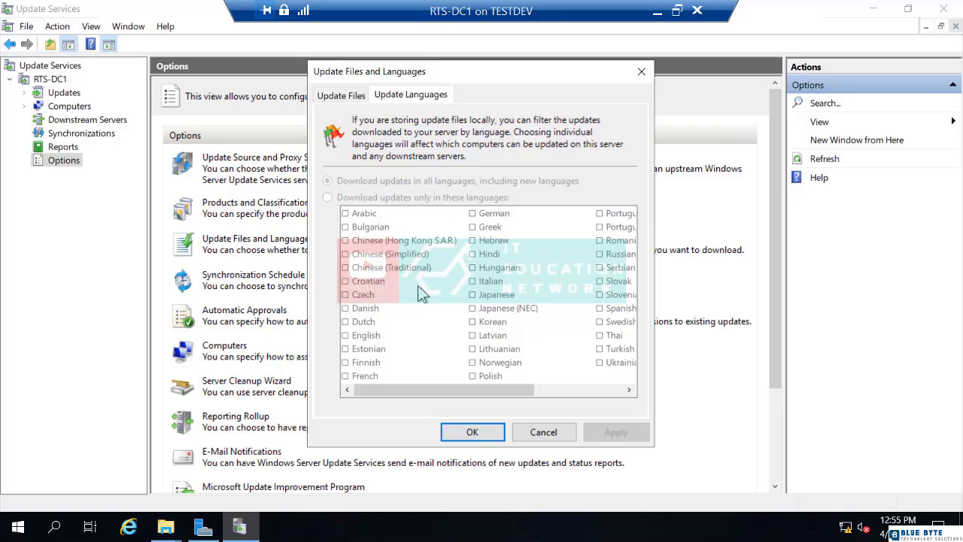
click(529, 434)
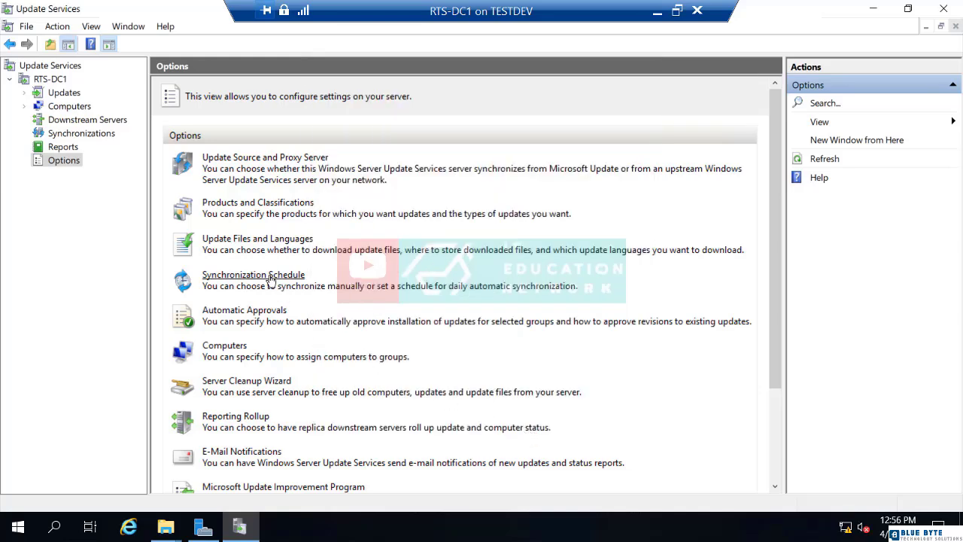
Try automatic synchronization in the Synchronization Schedule options and discard the change.
click(272, 279)
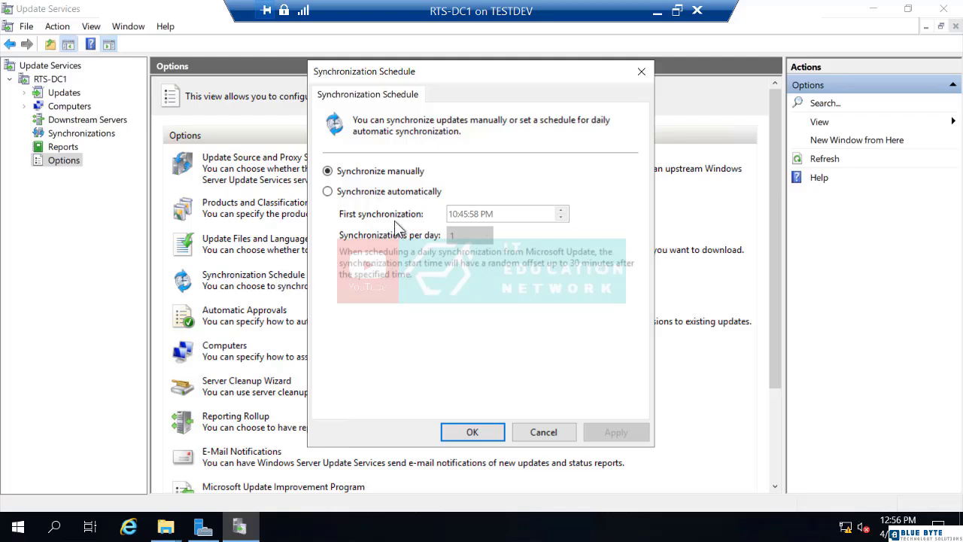
click(399, 193)
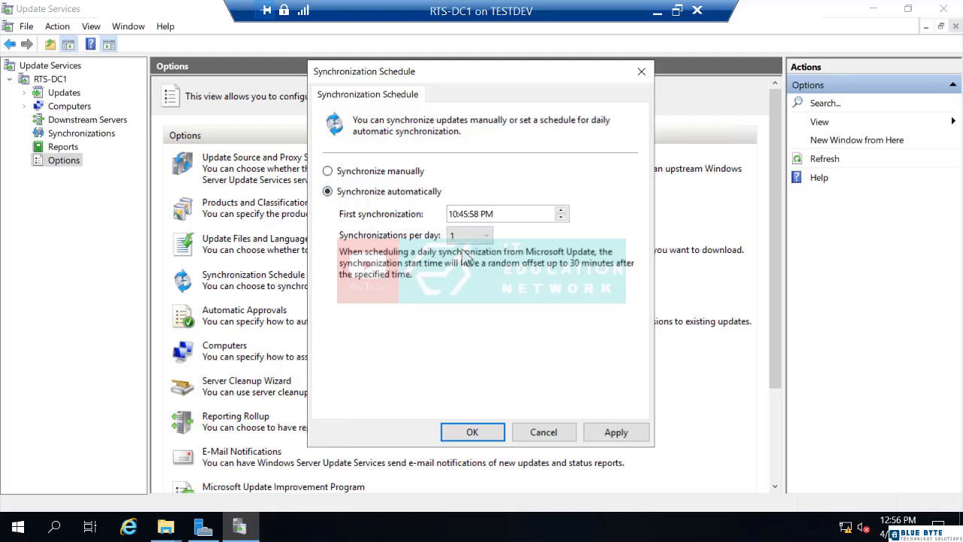
click(543, 432)
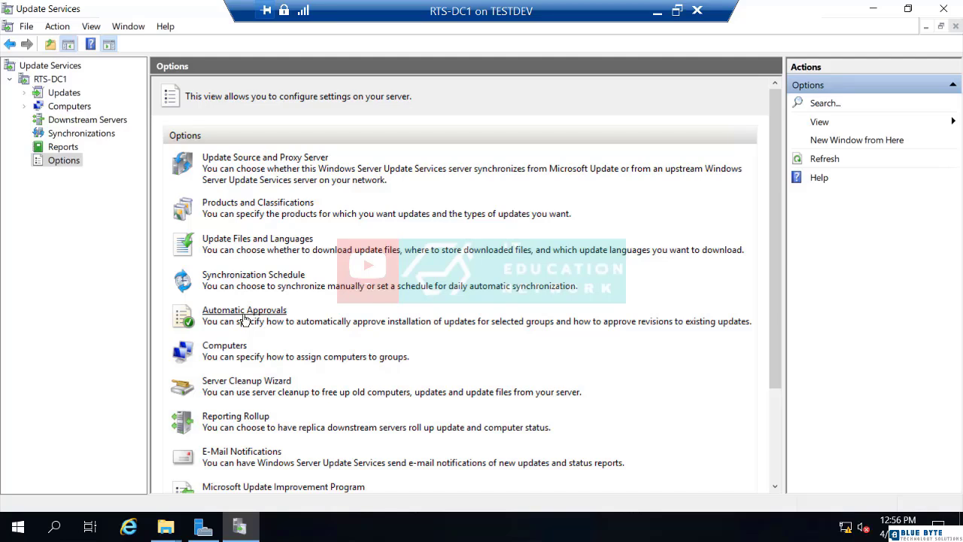
Start a new automatic approval rule limited to the Critical Updates and Security Updates classifications.
click(243, 316)
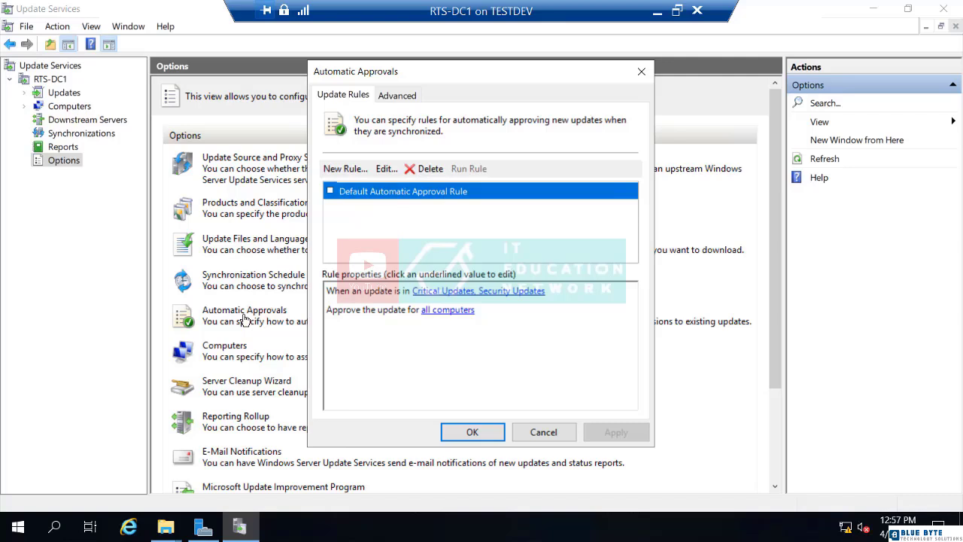
click(346, 169)
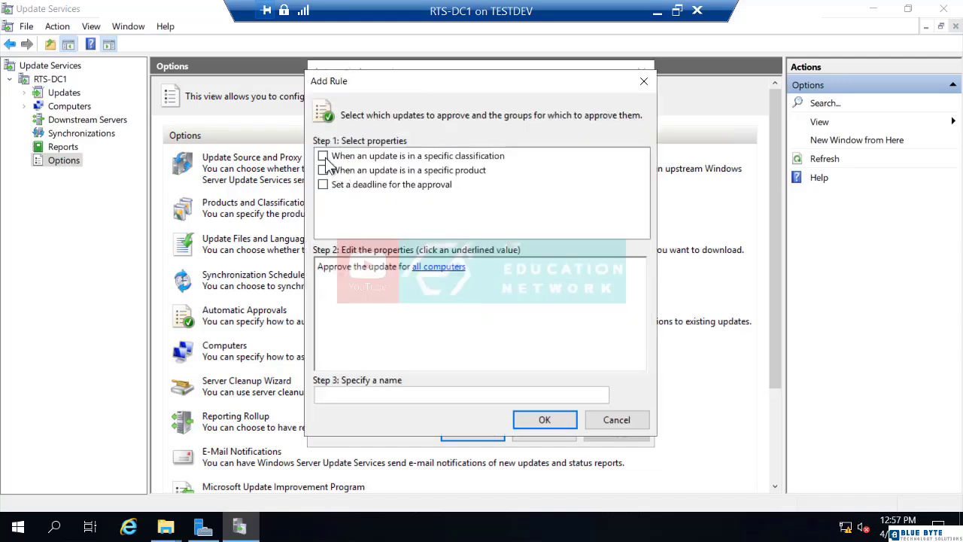
click(323, 156)
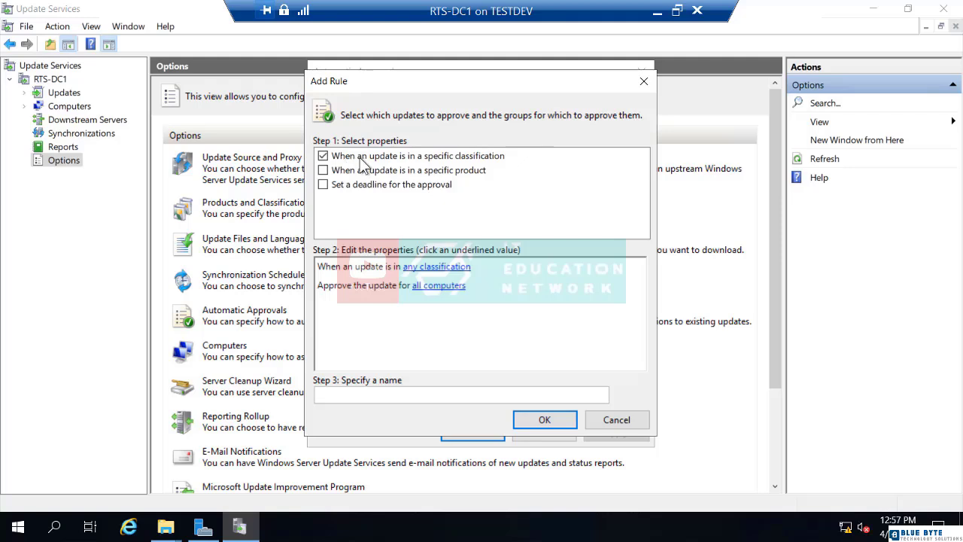
click(426, 268)
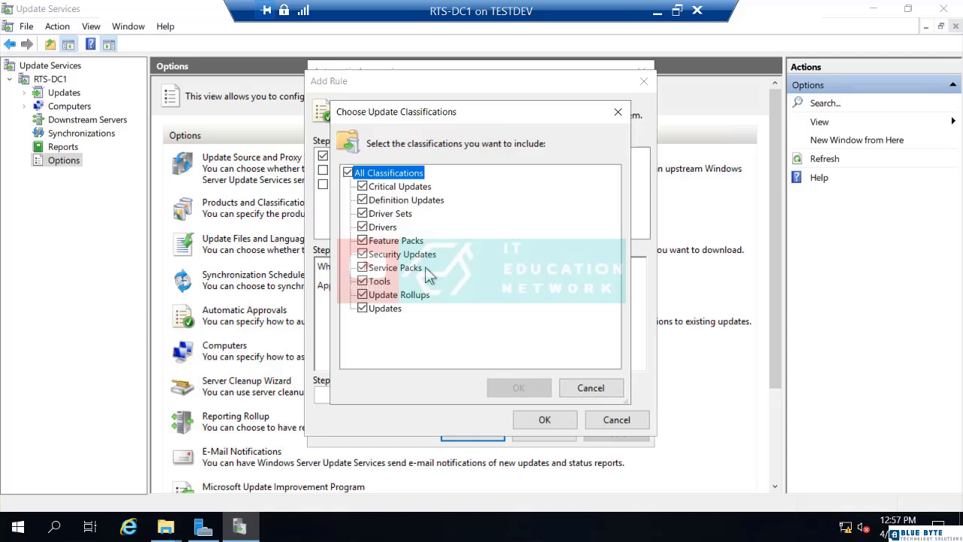
click(347, 173)
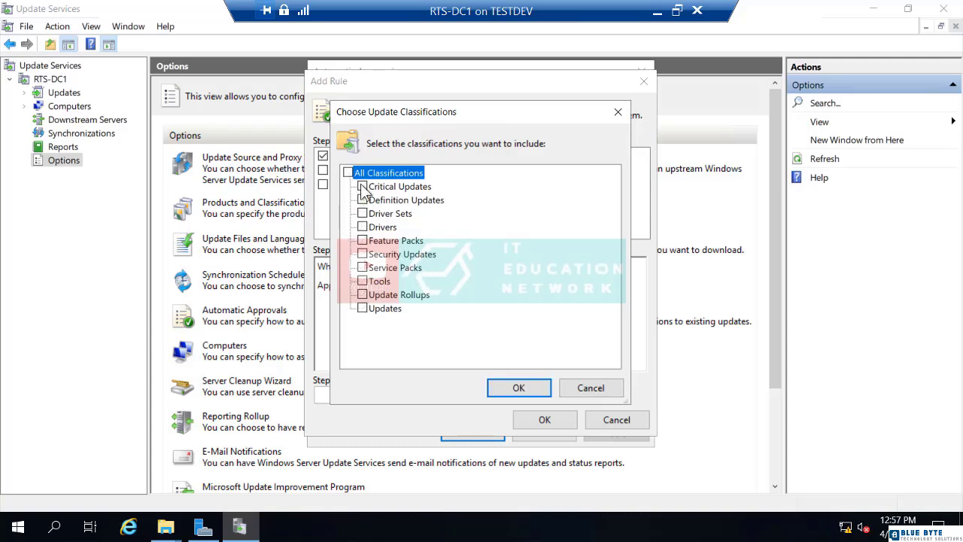
click(363, 186)
click(362, 254)
click(518, 388)
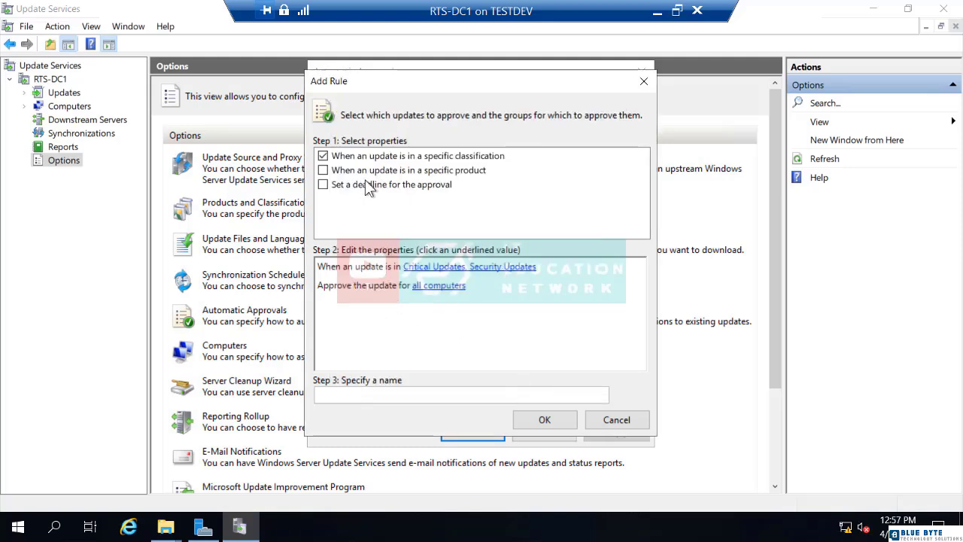
Add the specific product condition to the new rule and view the product choices without changing them.
click(323, 170)
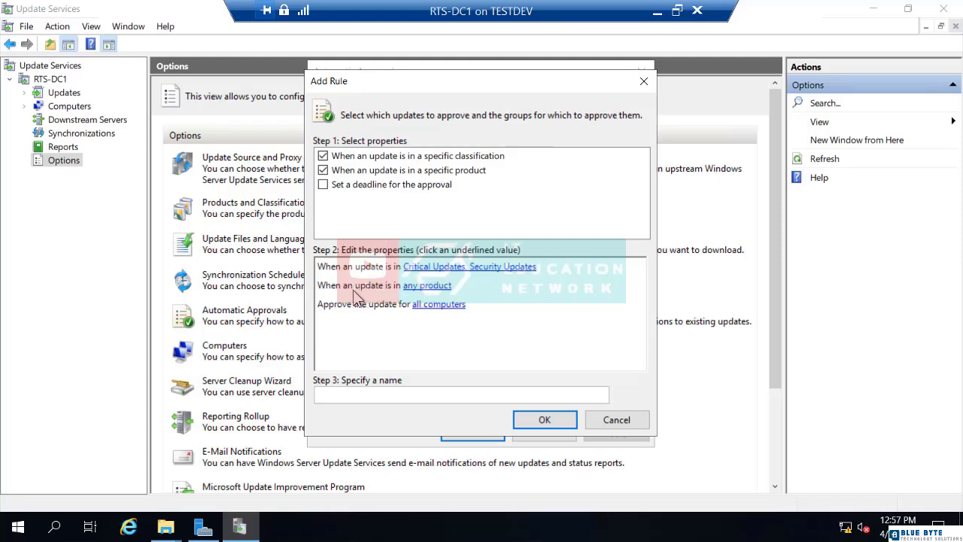
click(416, 288)
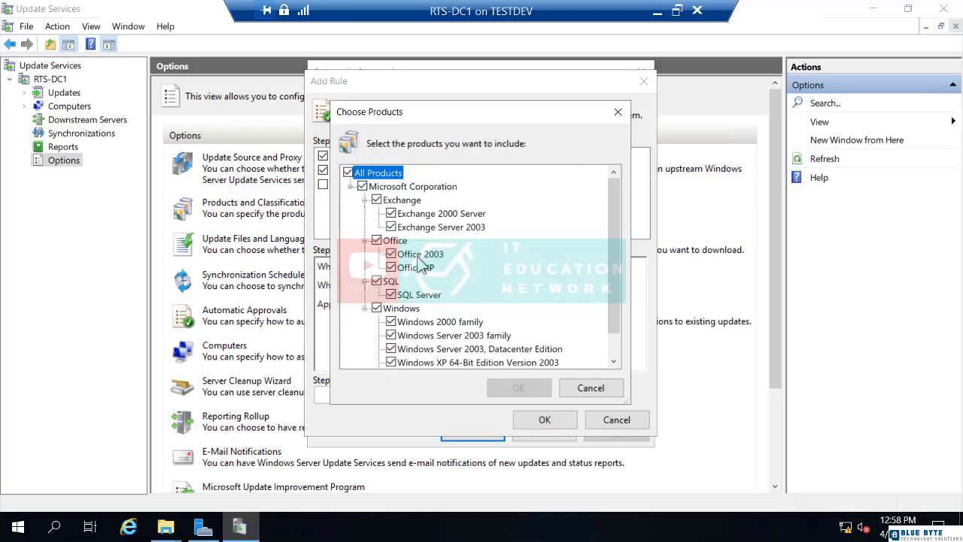
scroll(419, 266, down, 1)
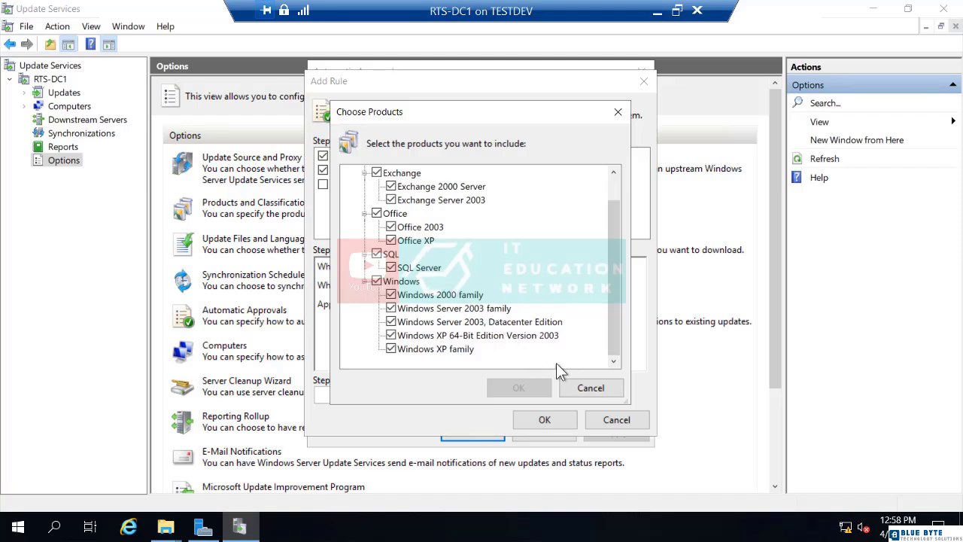
click(594, 387)
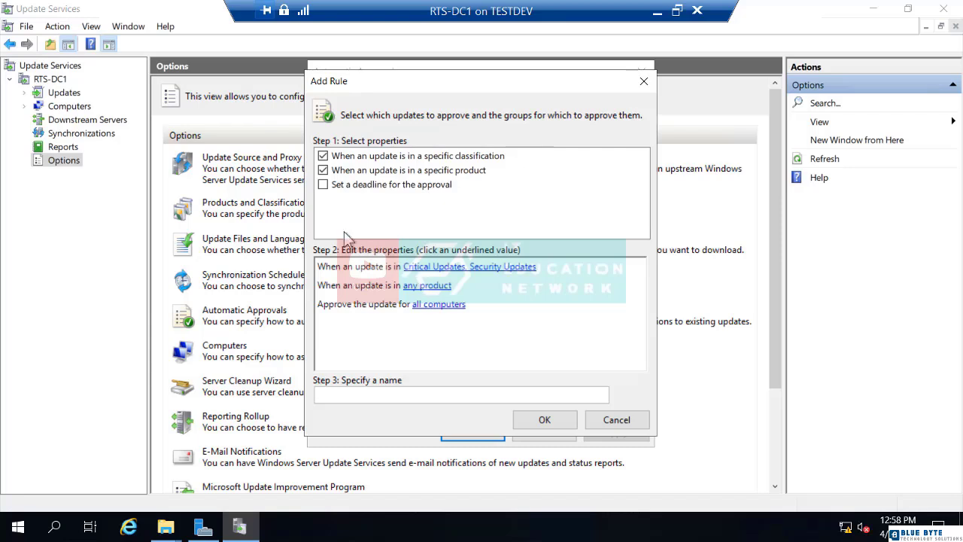
Try an approval deadline of 14 days in the new rule and discard the rule without saving.
click(323, 188)
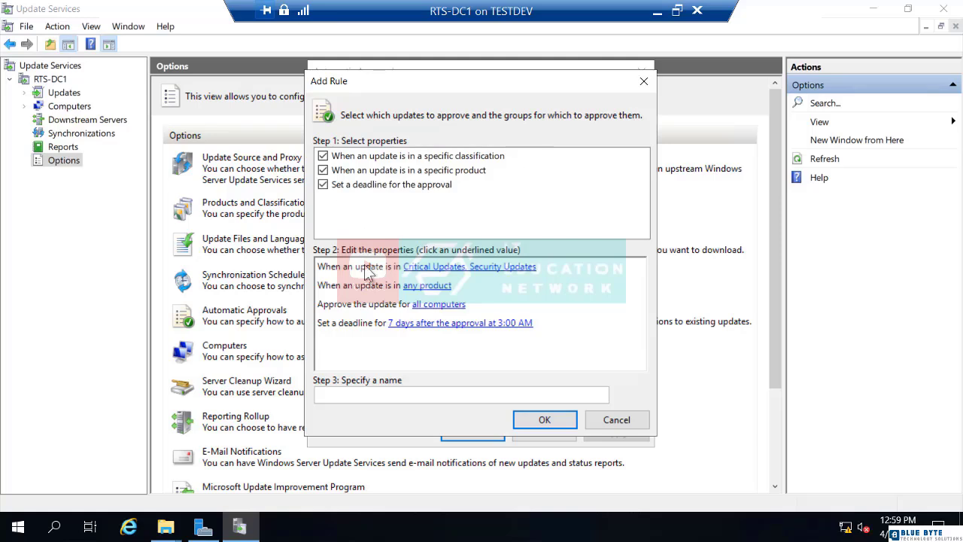
click(403, 323)
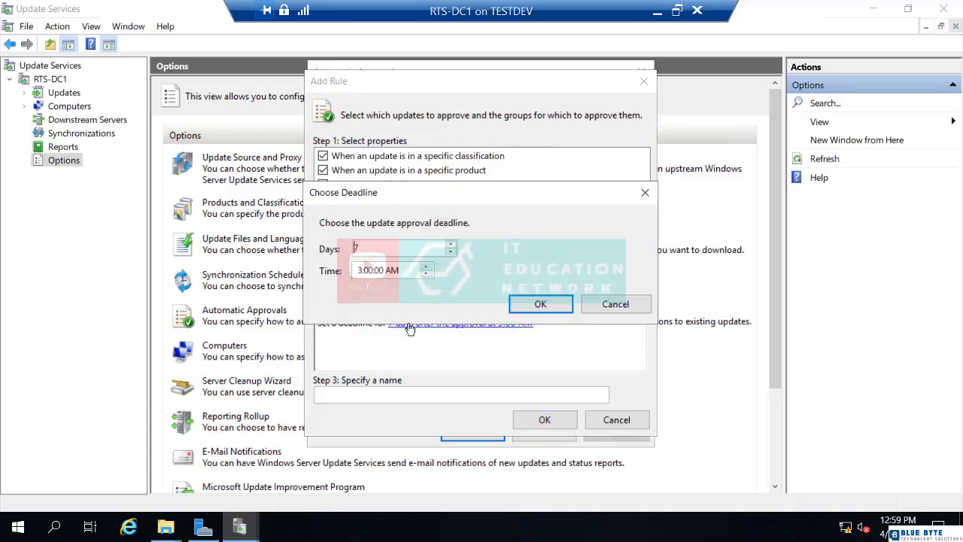
double_click(355, 248)
text(14)
click(537, 304)
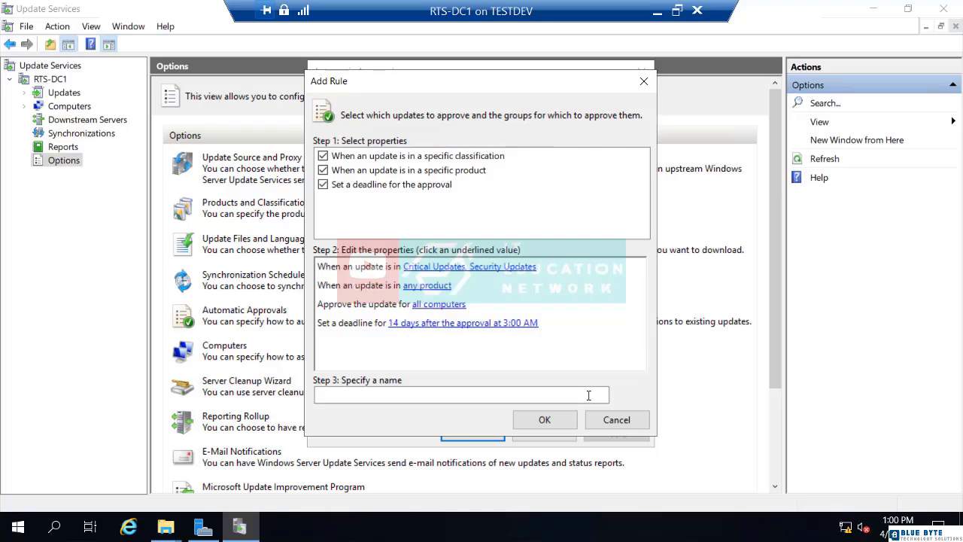
click(616, 423)
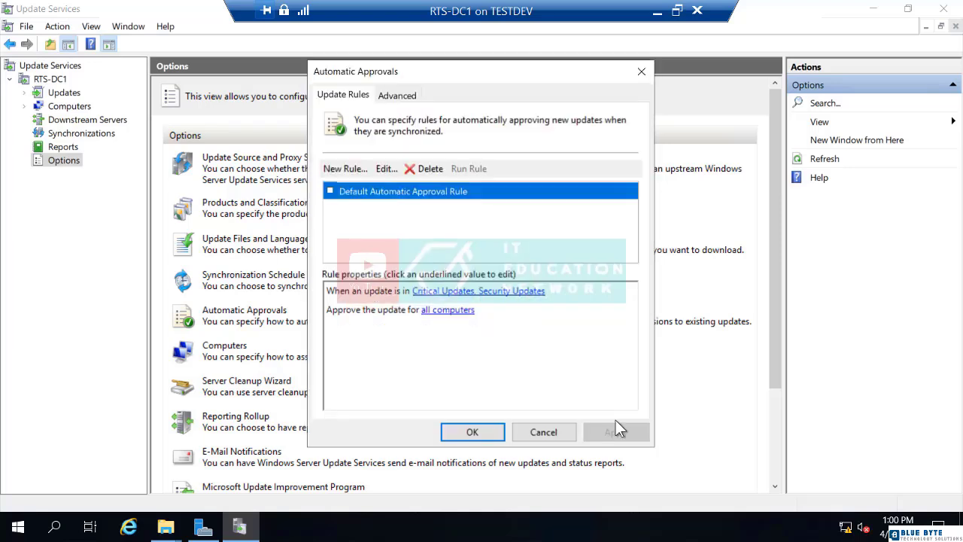
View the advanced automatic approval settings and the method for assigning computers to groups, leaving both as set.
click(396, 99)
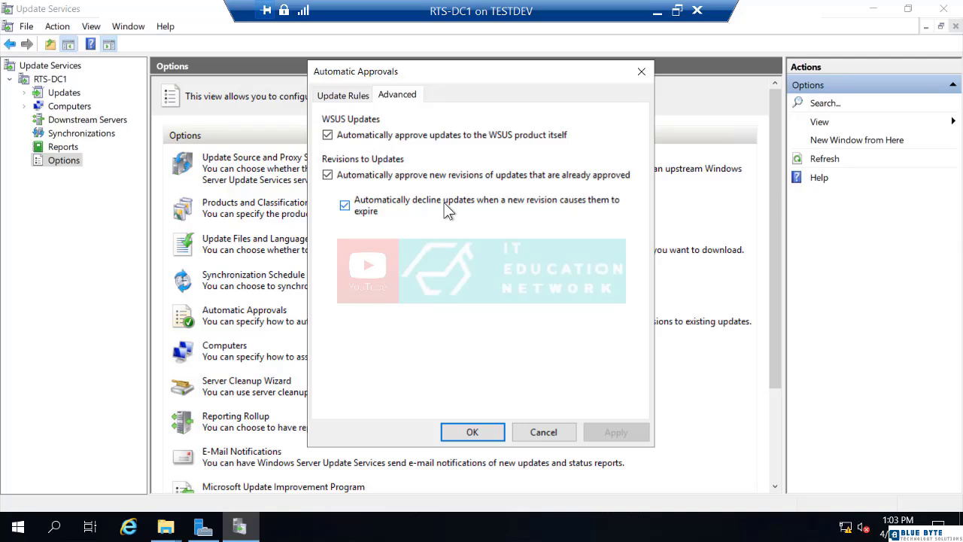
click(472, 432)
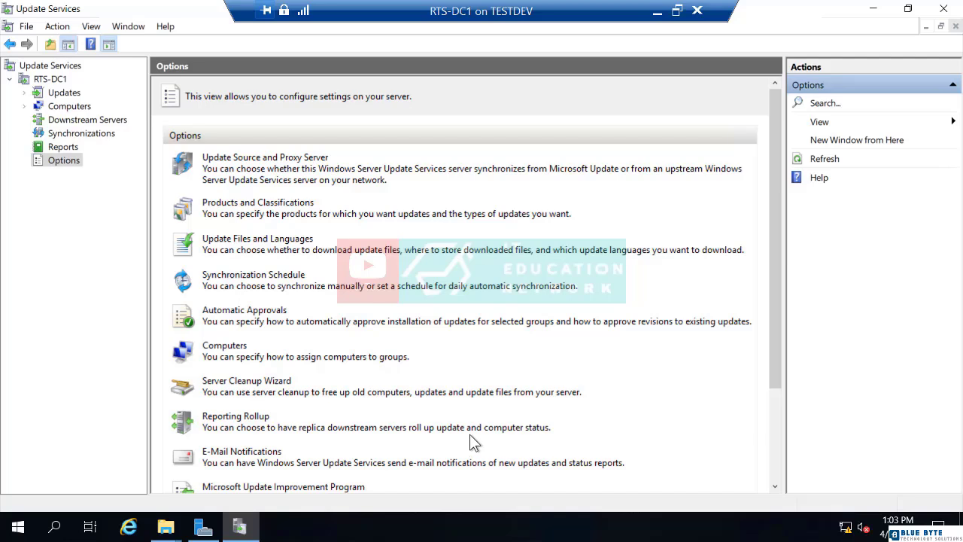
click(227, 345)
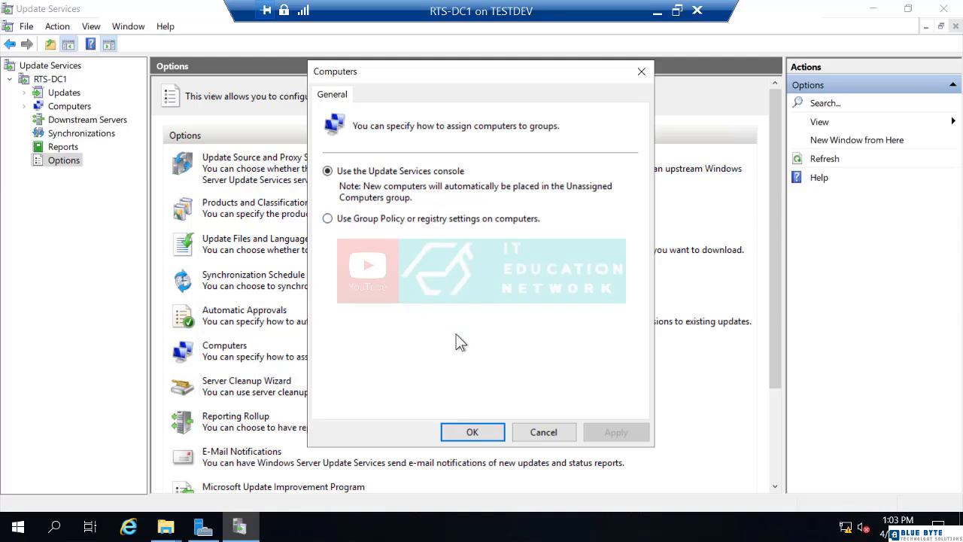
click(472, 432)
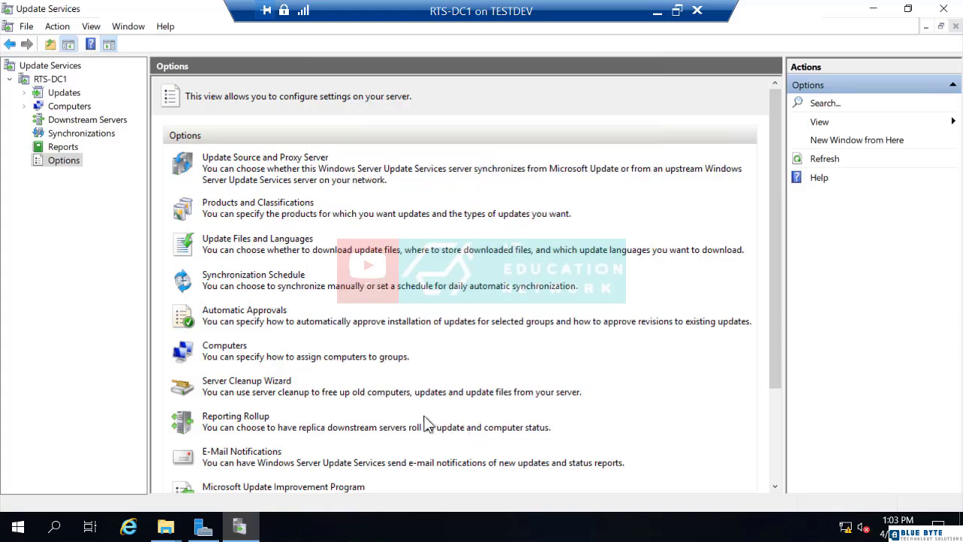
Run the Server Cleanup Wizard with all five cleanup items included and close it when finished.
scroll(351, 362, down, 3)
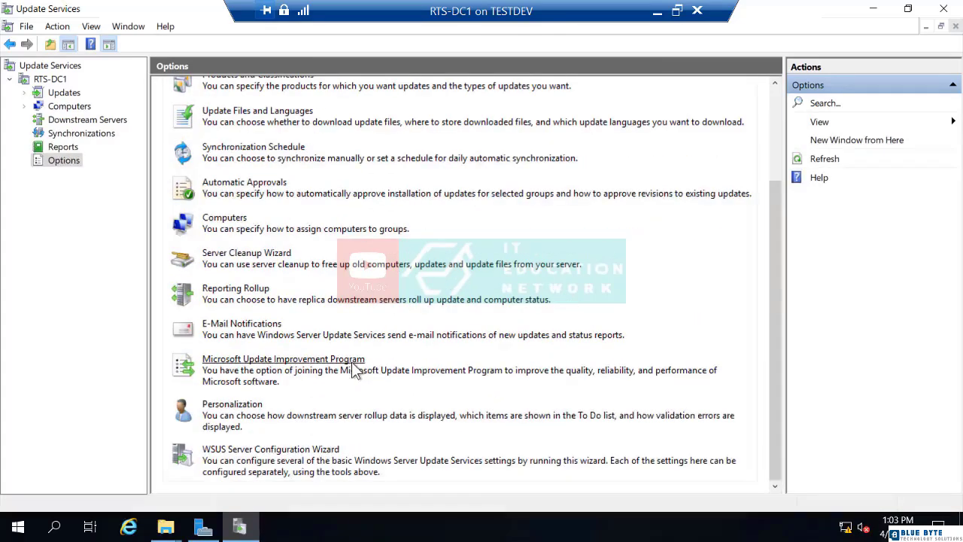
click(252, 256)
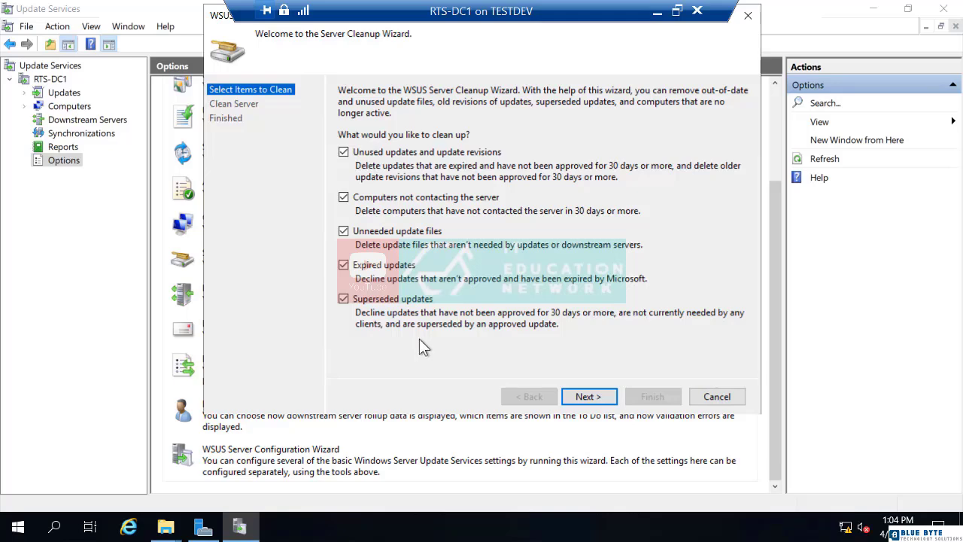
click(594, 397)
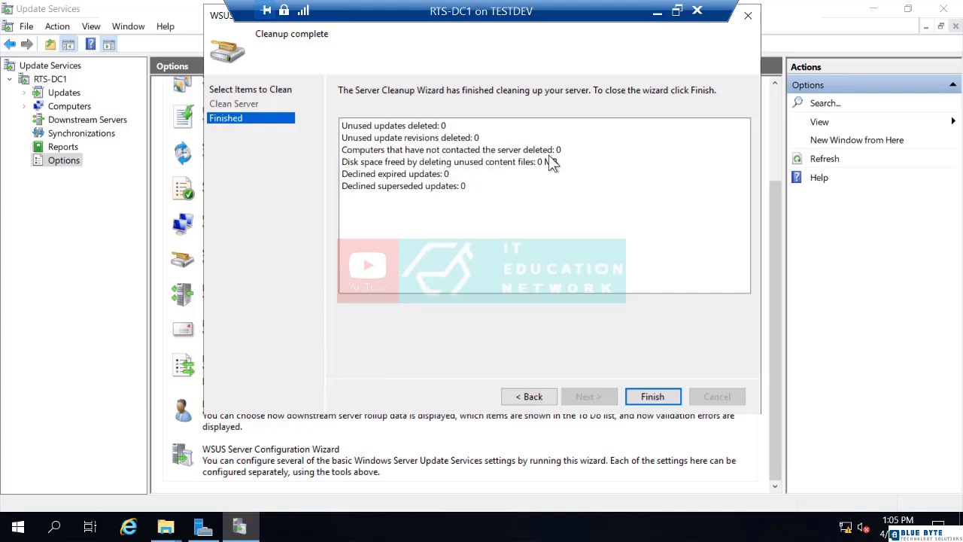
click(668, 402)
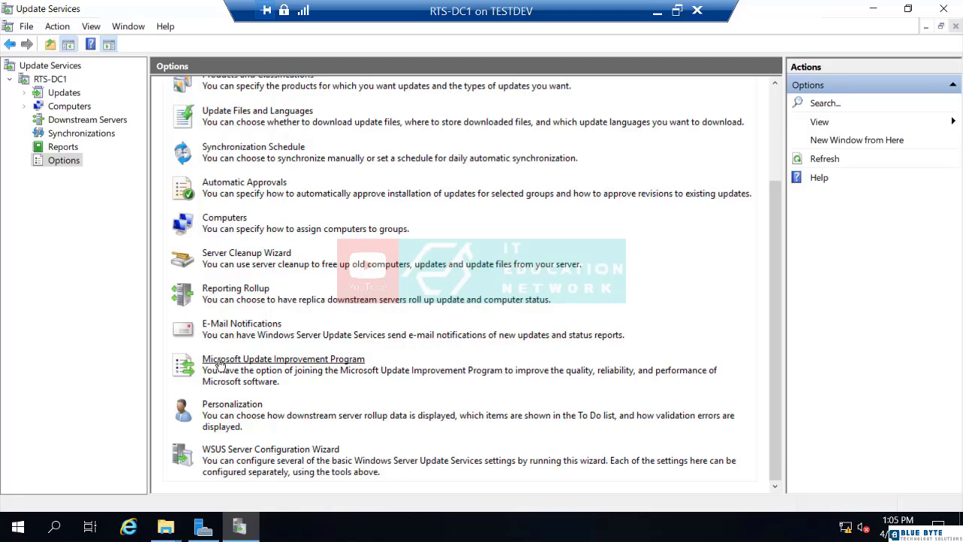
Try showing computers and status from this server alone in the Personalization options and discard the change.
click(233, 404)
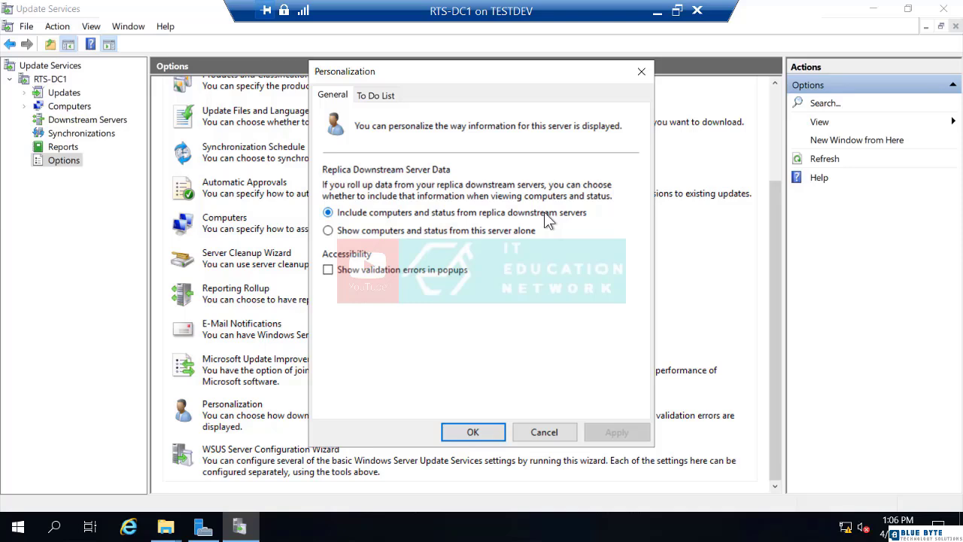
click(332, 233)
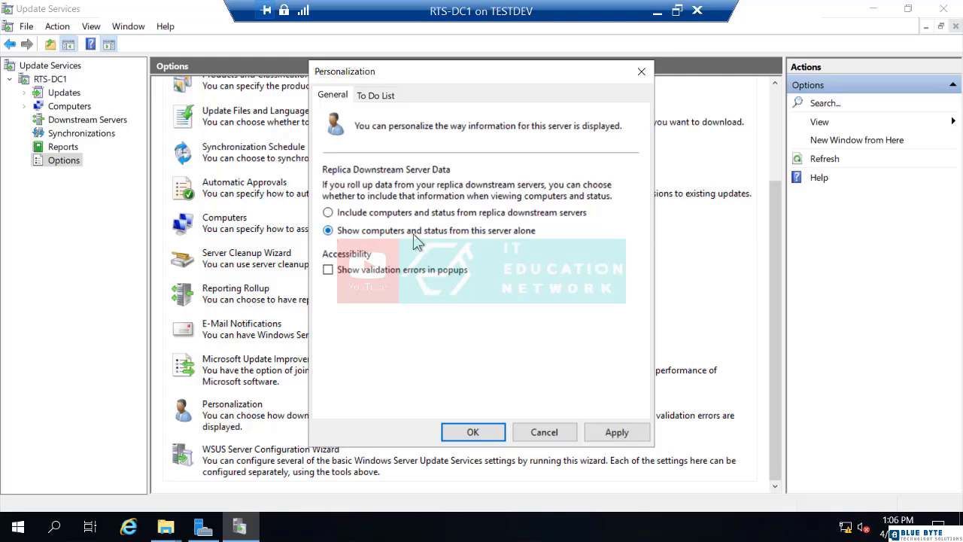
click(537, 435)
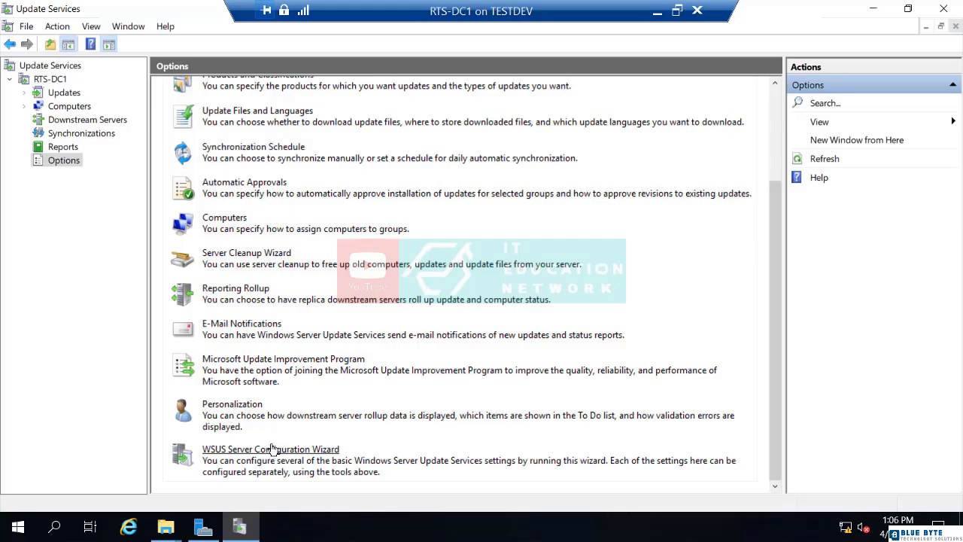
scroll(272, 449, up, 3)
scroll(275, 450, down, 3)
View the available reports and start a manual synchronization of the server.
click(68, 149)
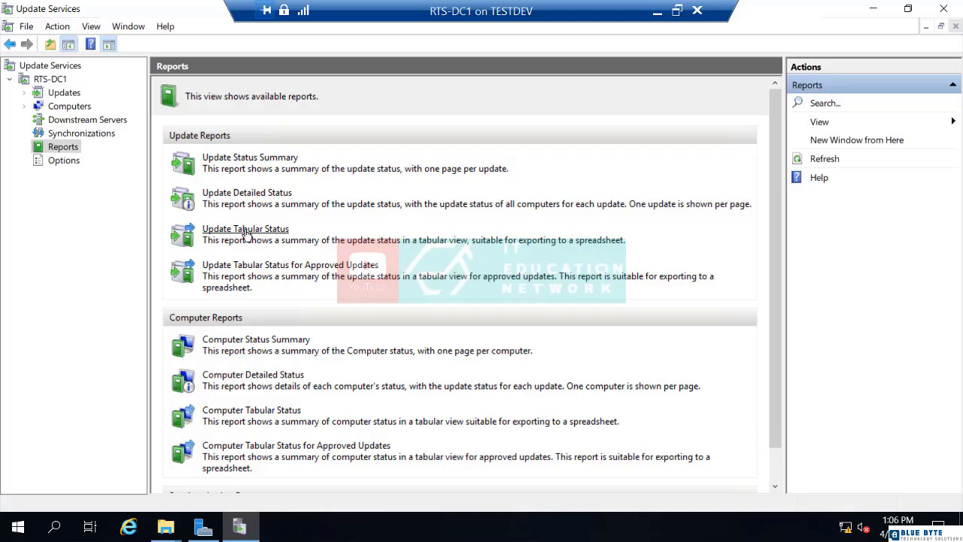
click(82, 134)
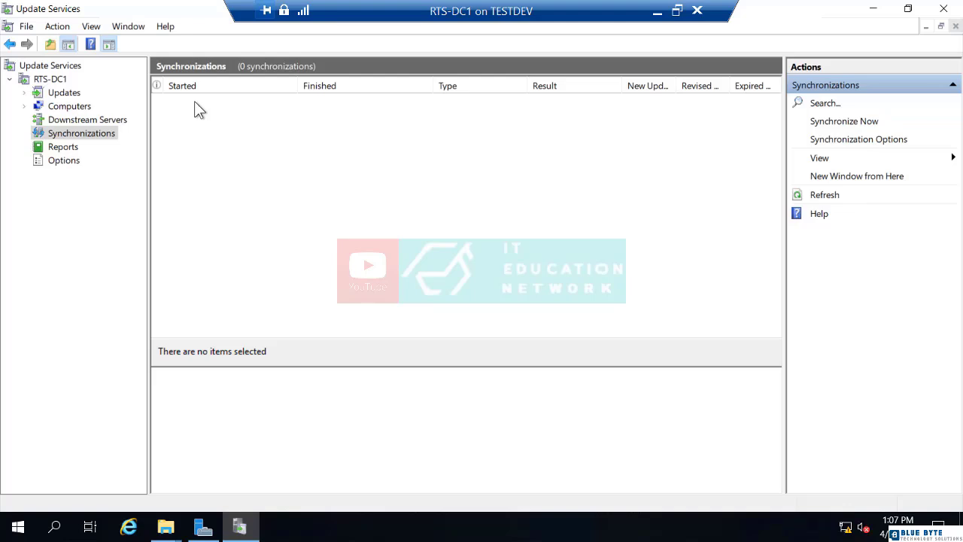
click(829, 122)
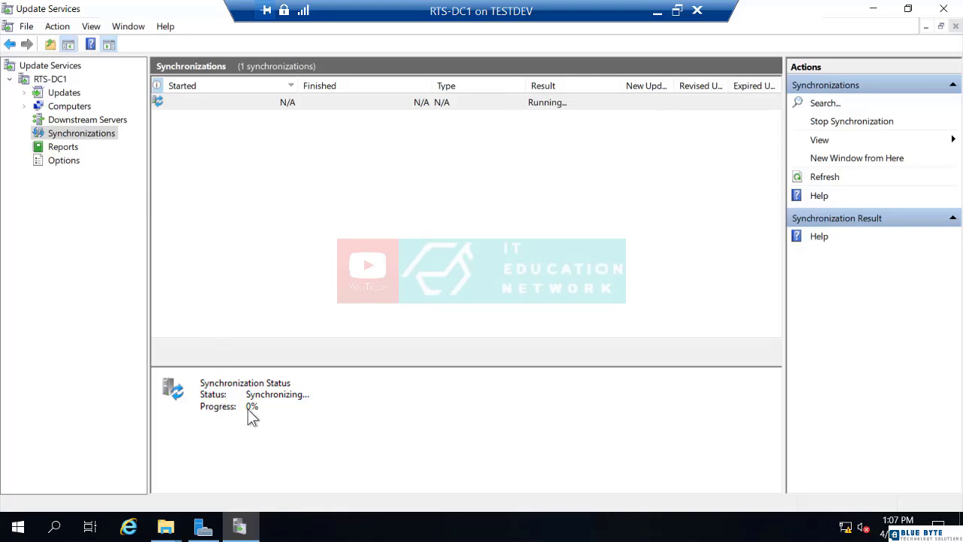
View the downstream servers, expand the computer groups, and show the All Computers group.
click(57, 121)
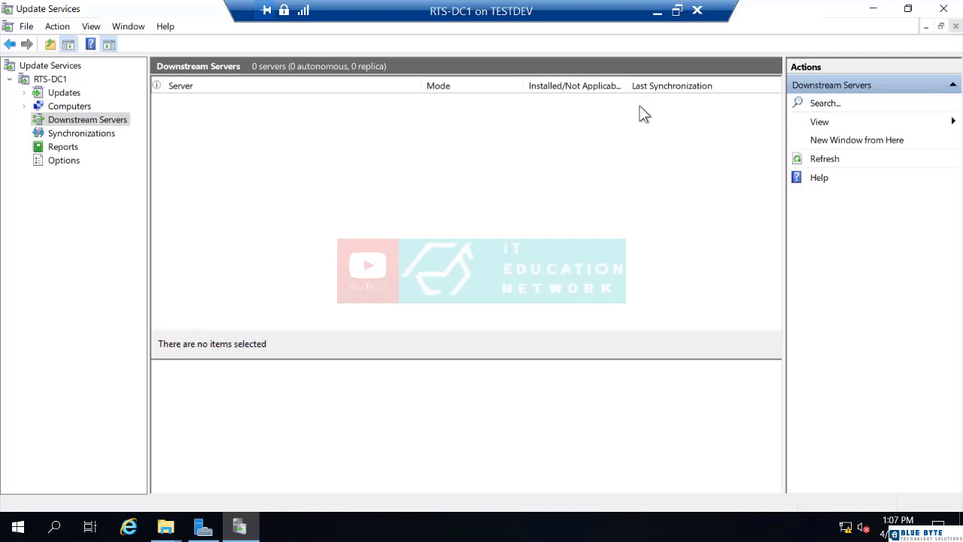
double_click(63, 106)
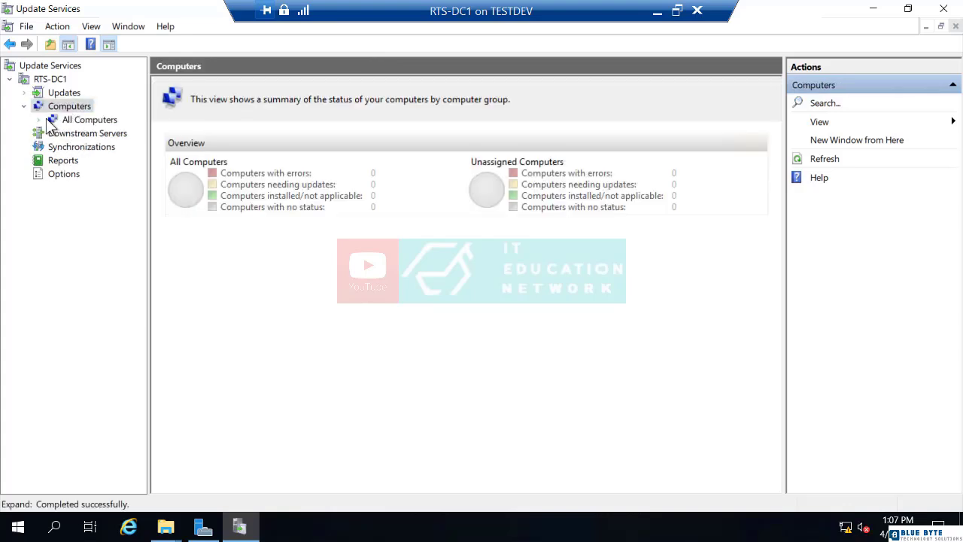
click(43, 120)
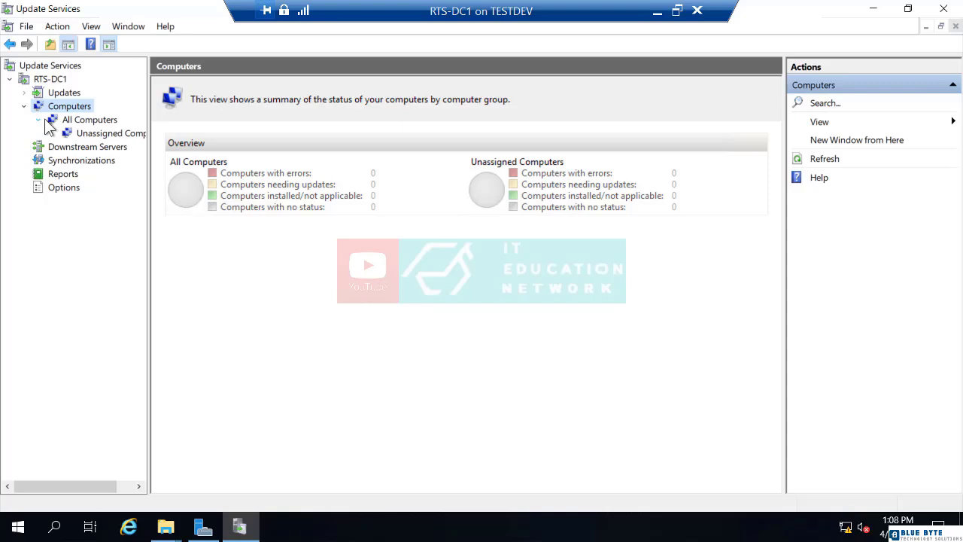
click(78, 122)
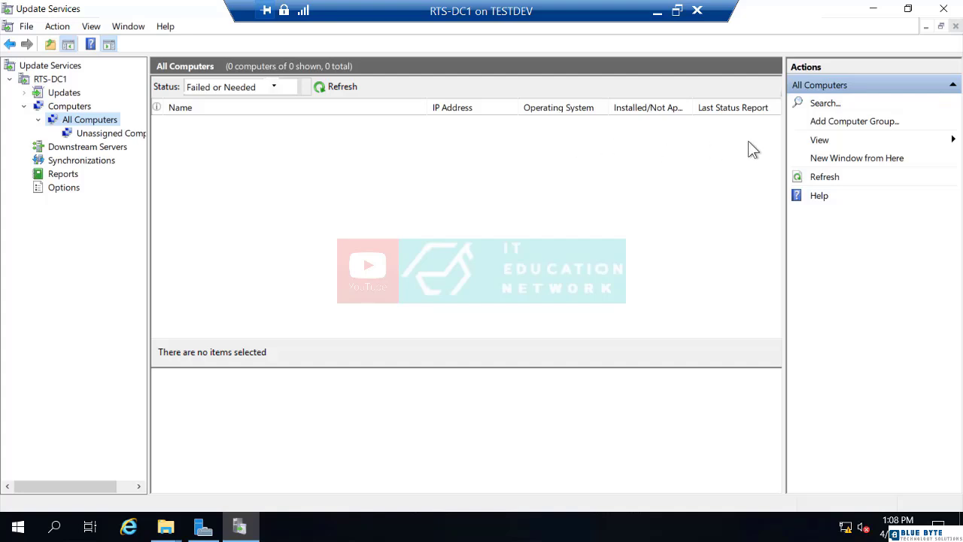
Add a computer group named Sales-Computers under All Computers.
click(833, 127)
text(Sales)
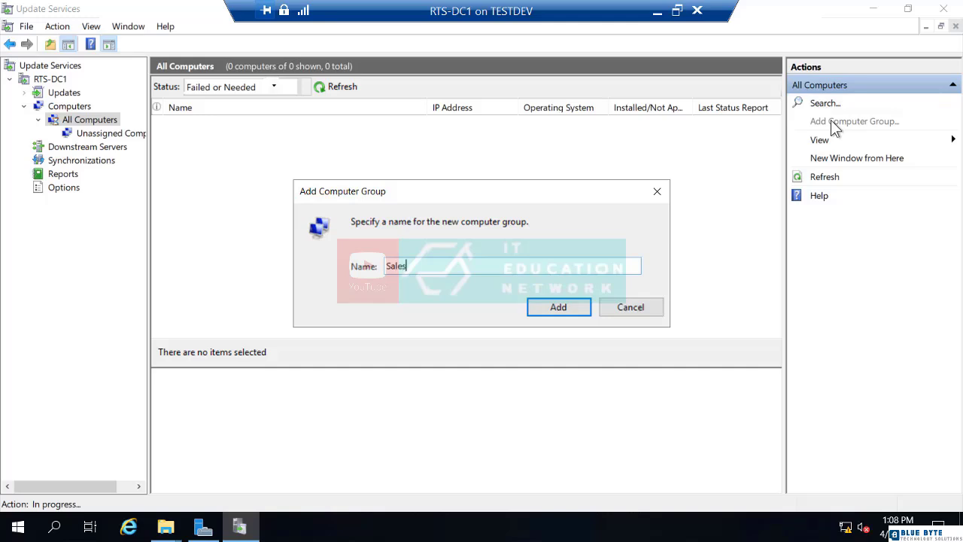
text(-Computers)
click(559, 307)
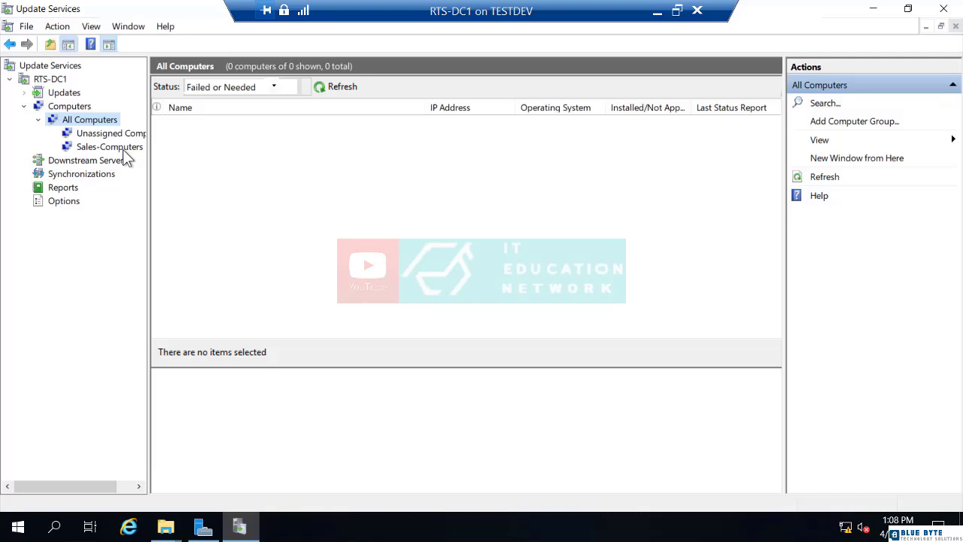
Add a computer group named TestDev-Computers inside the Sales-Computers group.
click(122, 149)
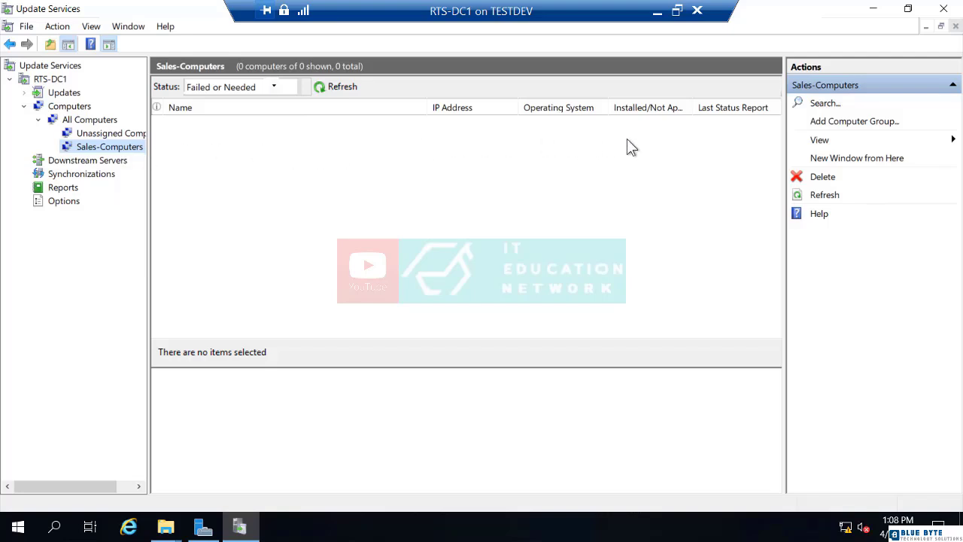
click(825, 125)
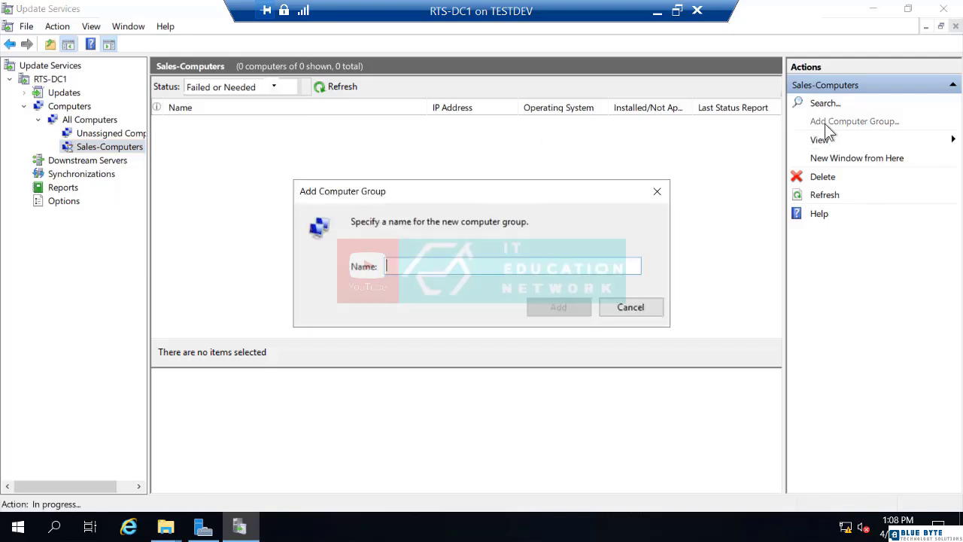
text(TestDev)
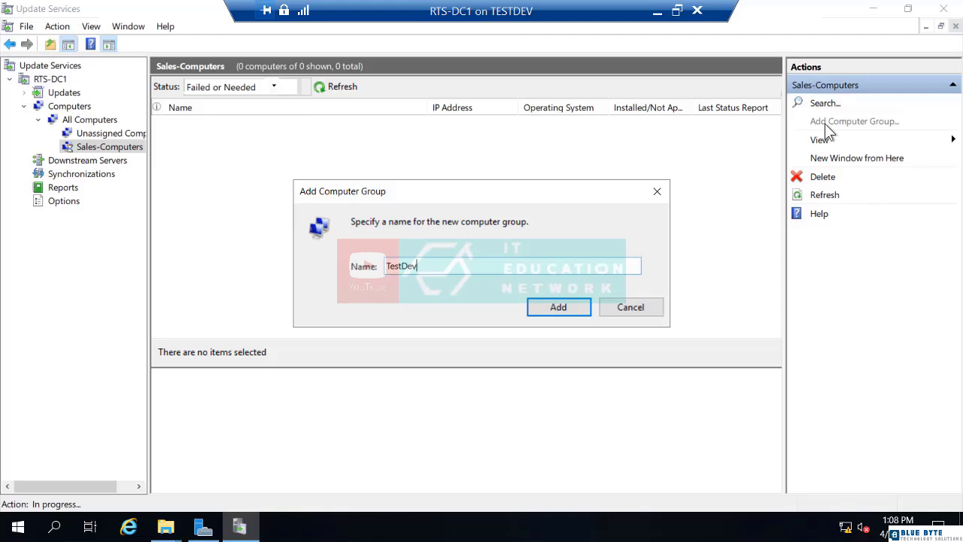
text(-Computers)
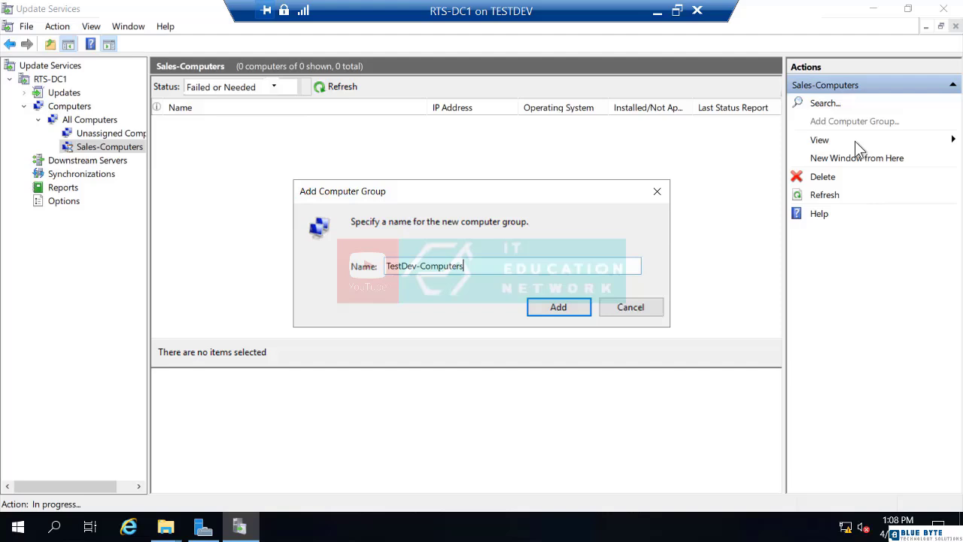
click(563, 306)
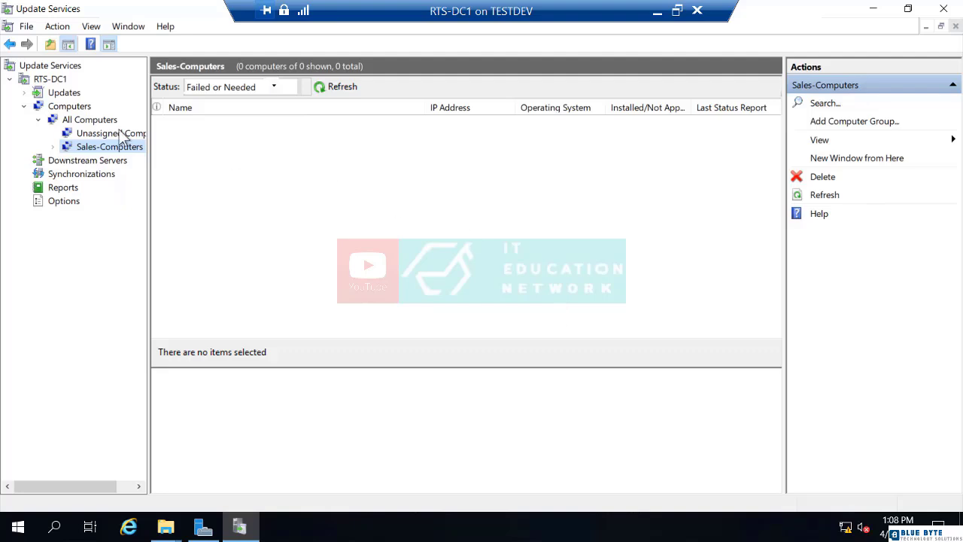
Expand Sales-Computers and delete the TestDev-Computers group nested inside it.
click(52, 146)
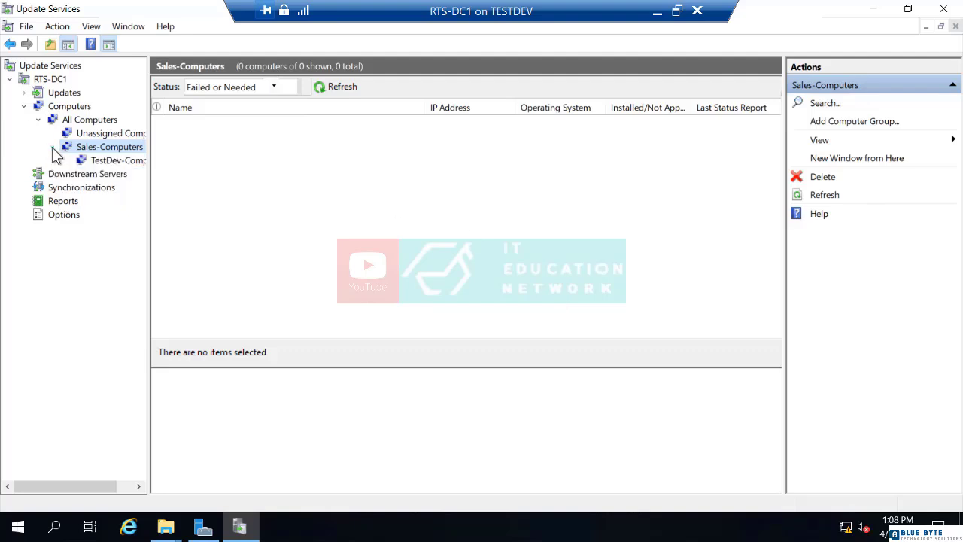
right_click(109, 167)
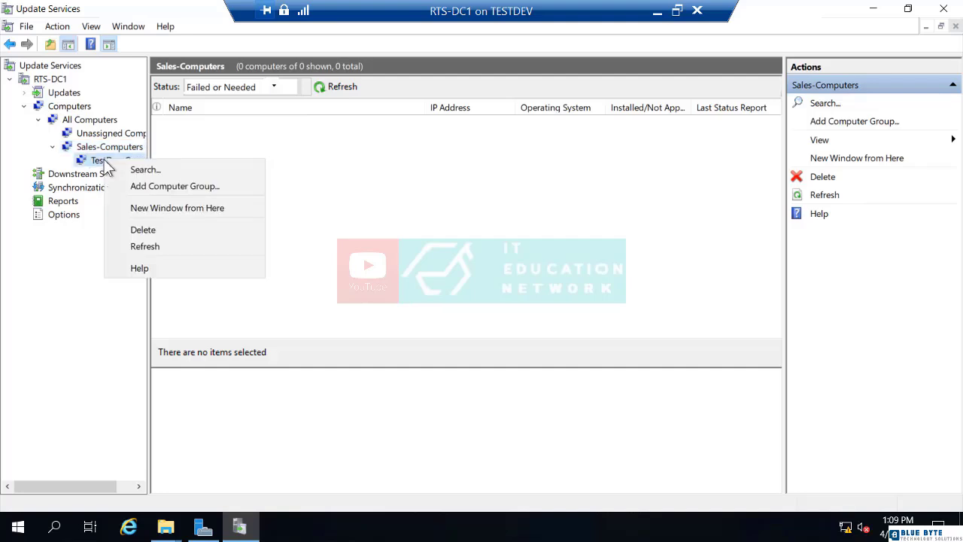
click(138, 231)
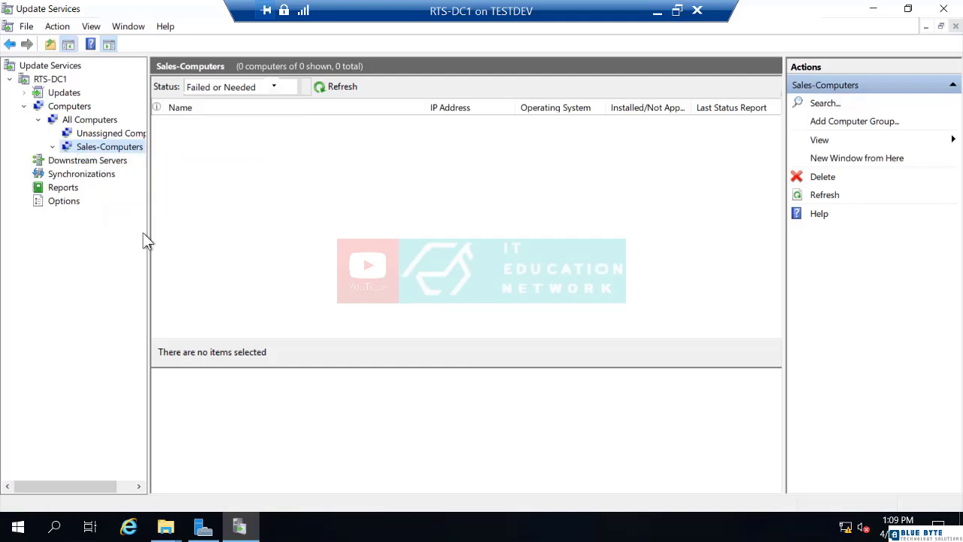
Add a computer group named TestDev-Computers directly under All Computers.
click(86, 123)
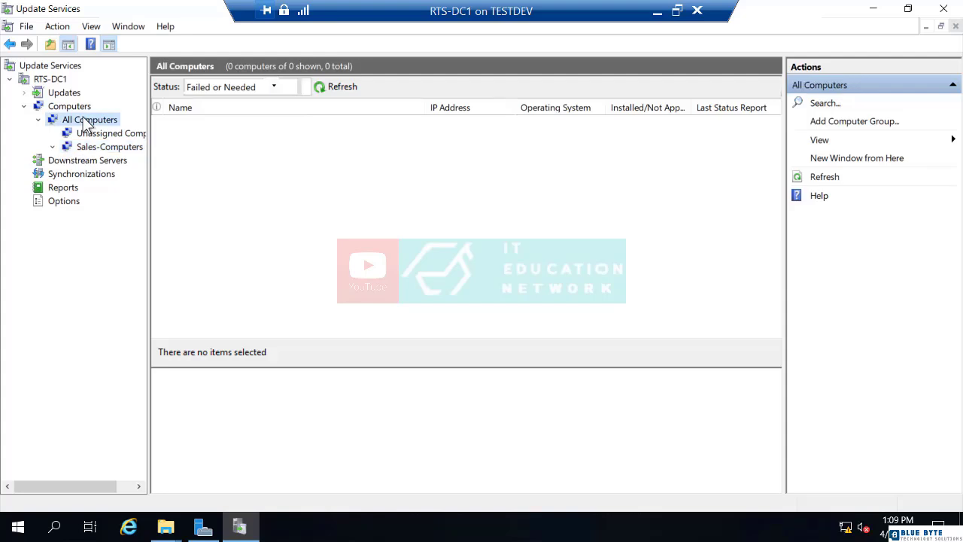
click(840, 126)
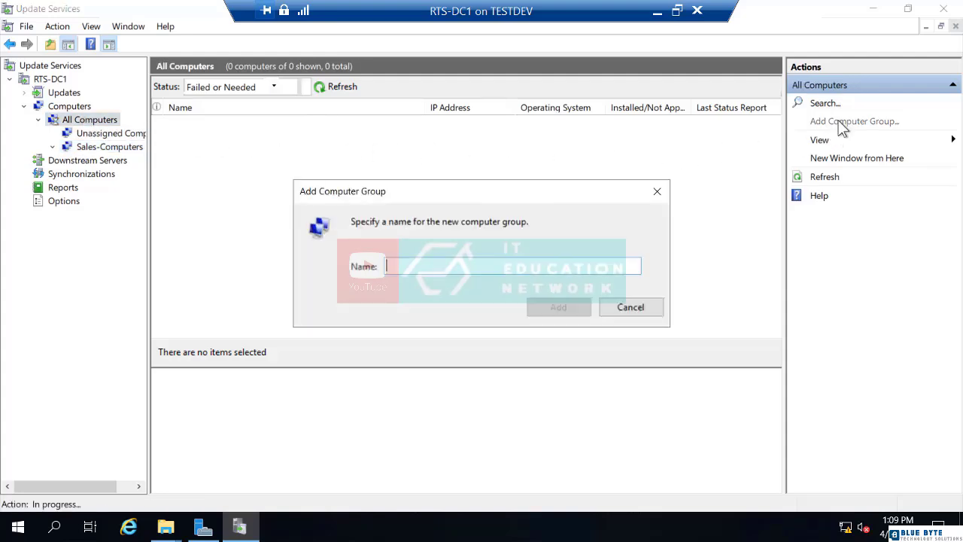
text(TestDev)
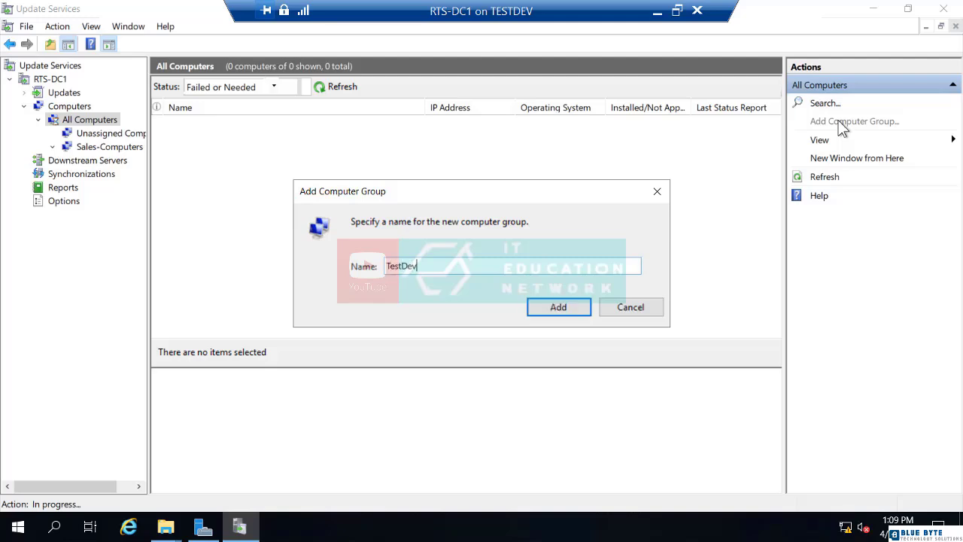
text(-Computers)
key(Return)
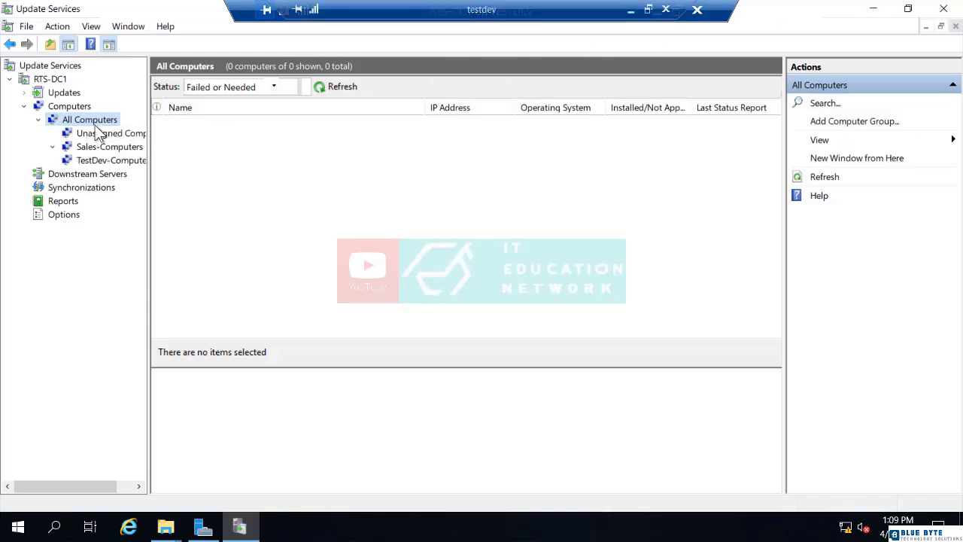
View the Unassigned Computers and All Computers groups, and collapse the computer groups to show their status summary.
drag(96, 135, 92, 164)
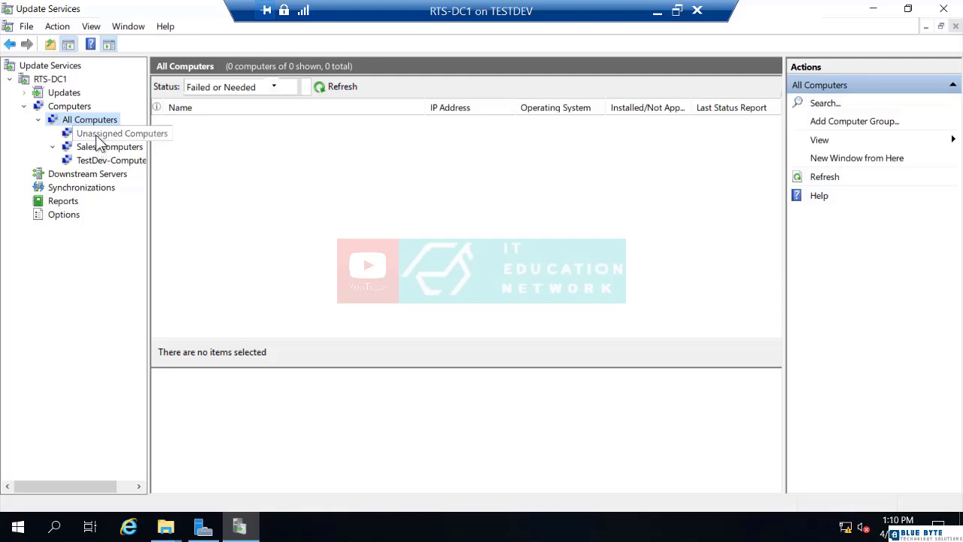
click(97, 137)
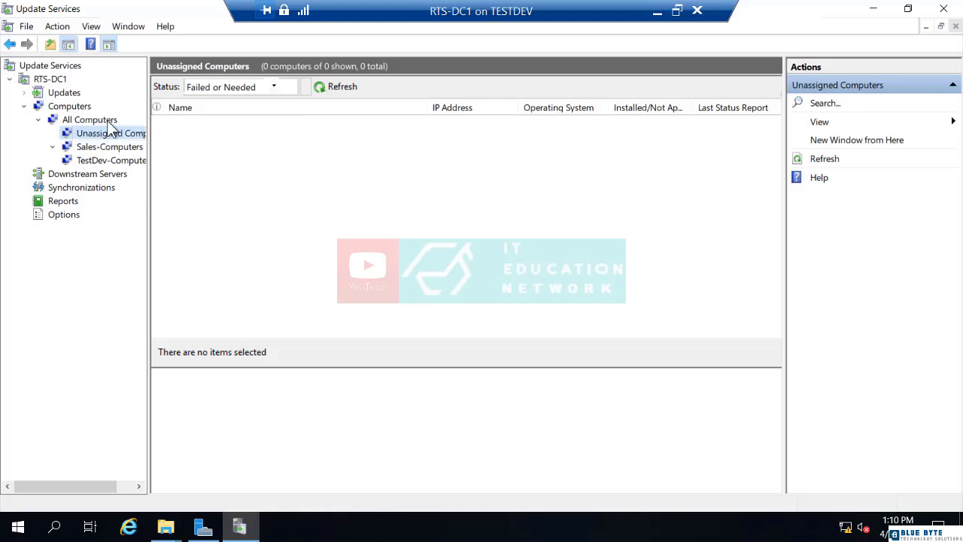
click(112, 120)
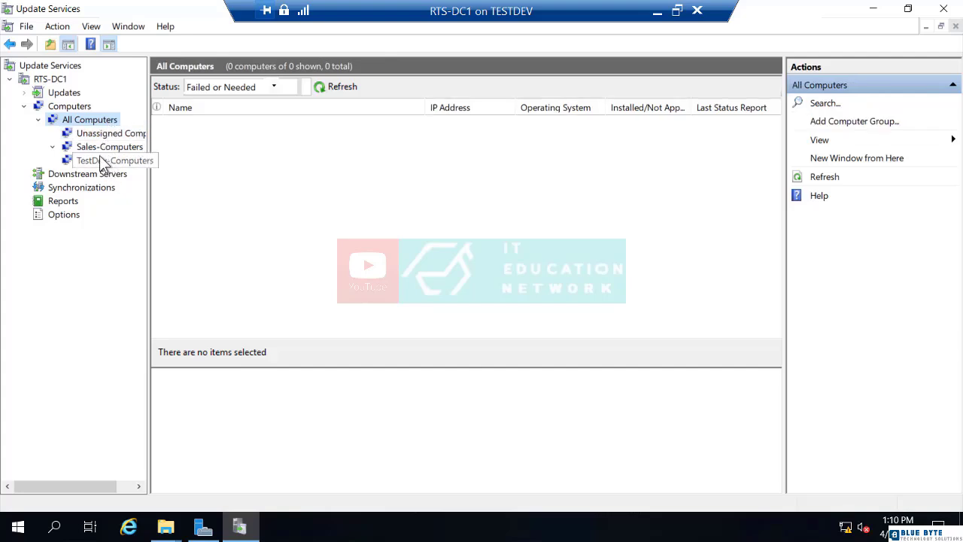
click(24, 106)
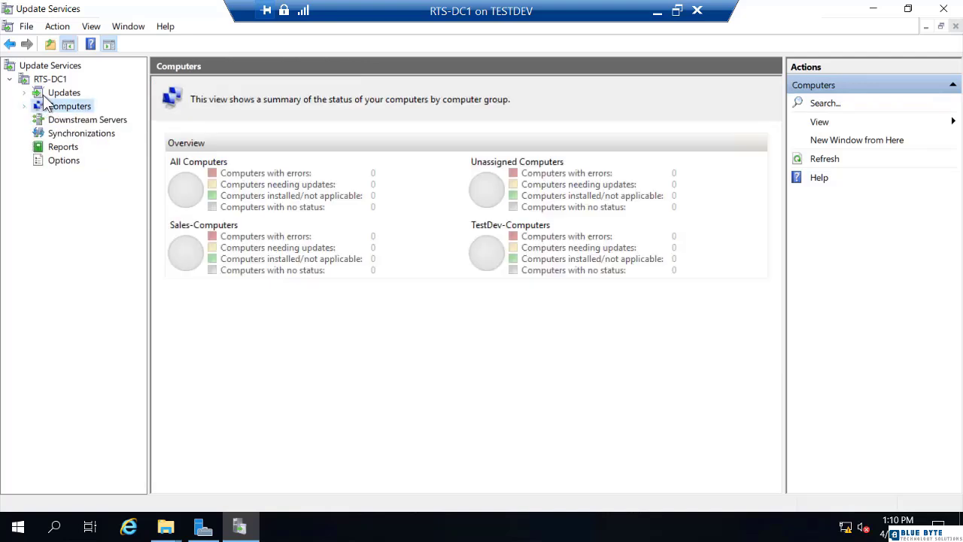
Expand the updates and view the All Updates and WSUS Updates lists.
double_click(47, 95)
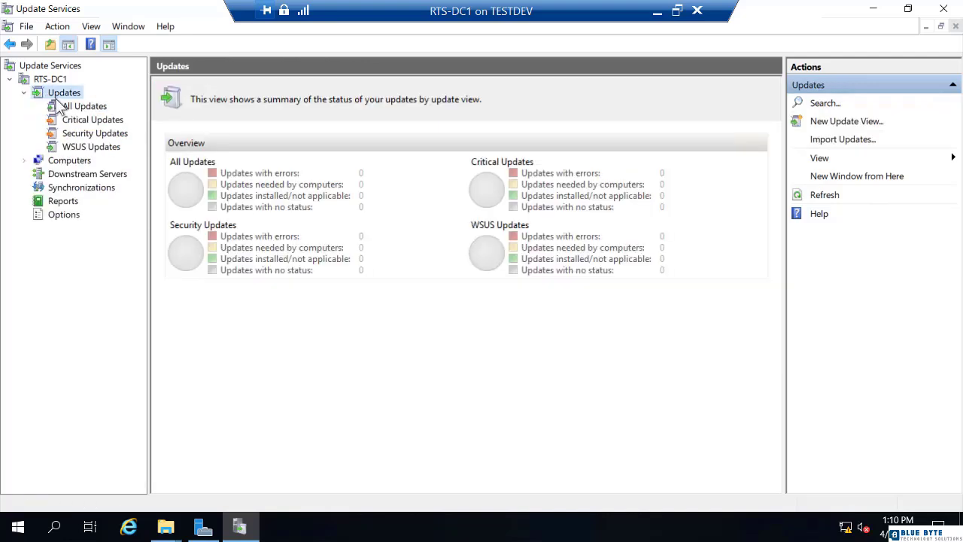
click(82, 106)
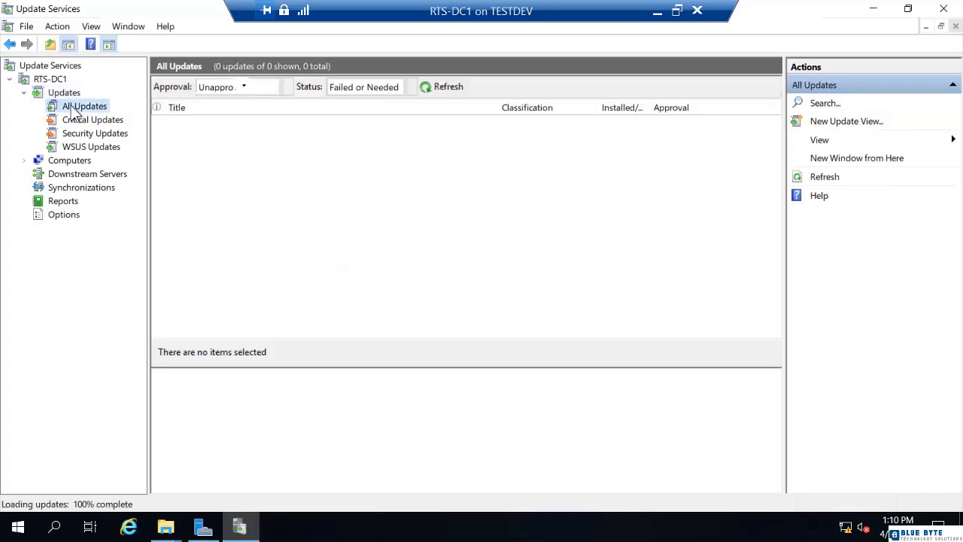
click(85, 149)
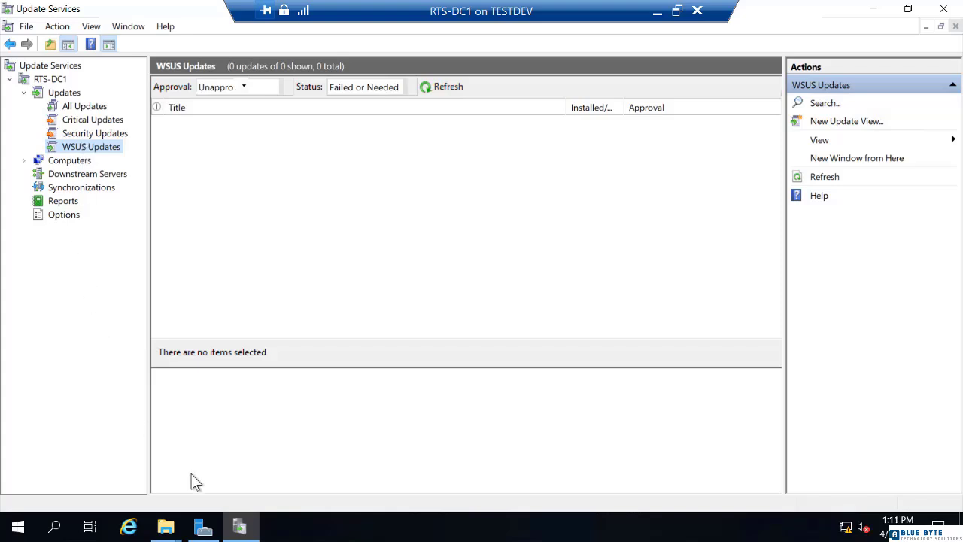
Switch to Server Manager and launch Group Policy Management.
click(205, 530)
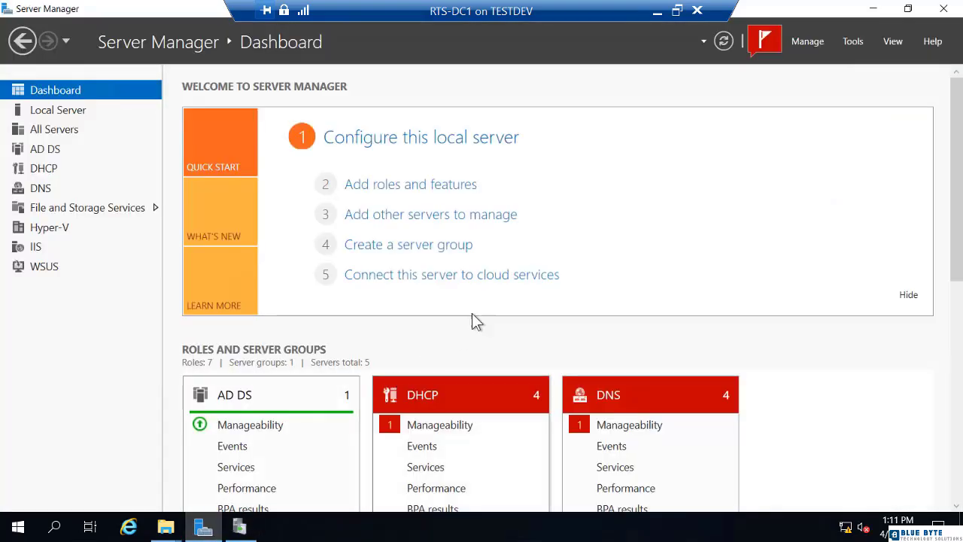
click(849, 39)
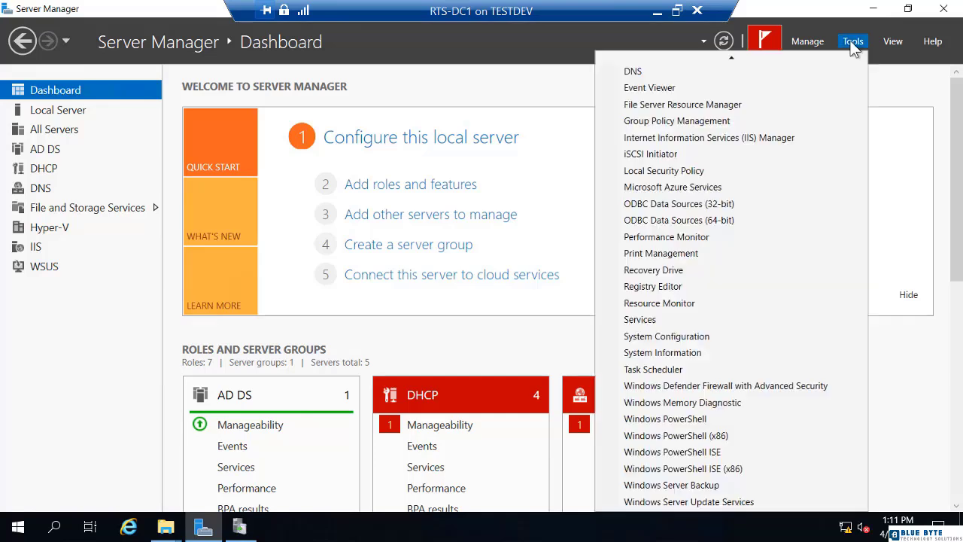
mouse_move(840, 55)
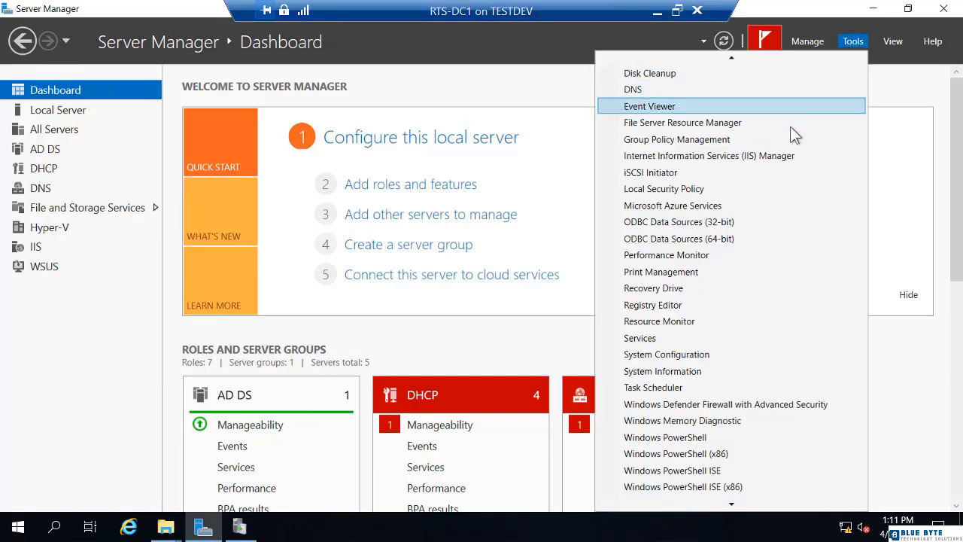
scroll(745, 176, up, 2)
click(745, 173)
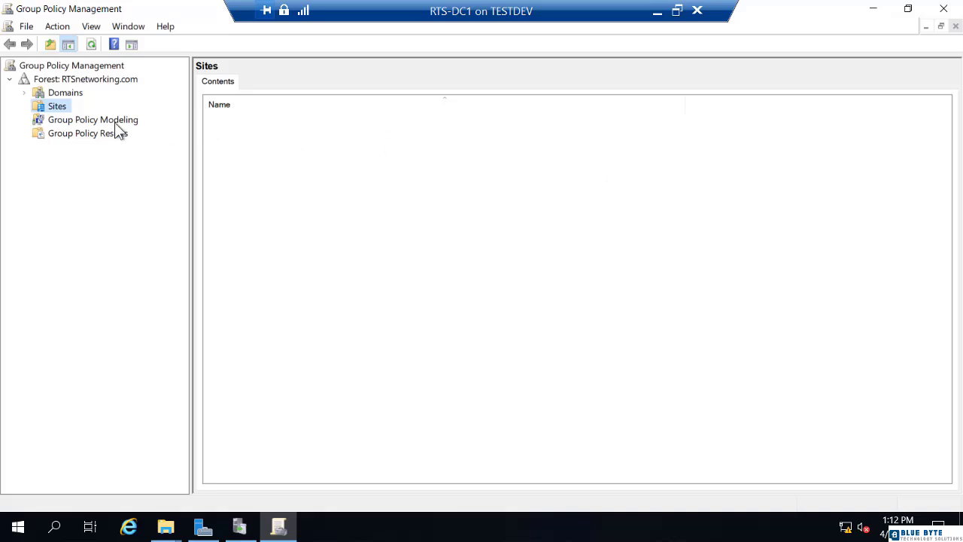
Open the Default Domain Policy of the RTSnetworking.com domain for editing in a maximized editor window.
click(25, 93)
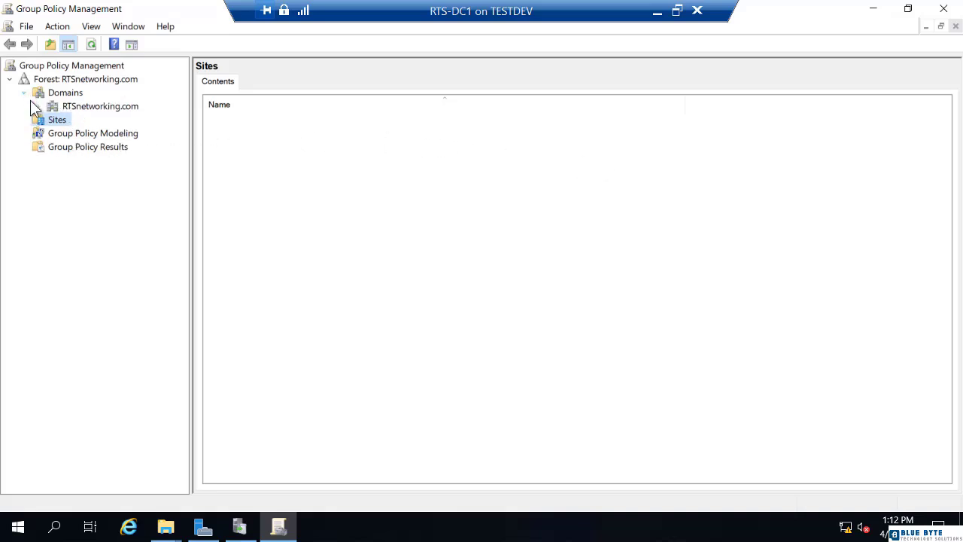
click(38, 106)
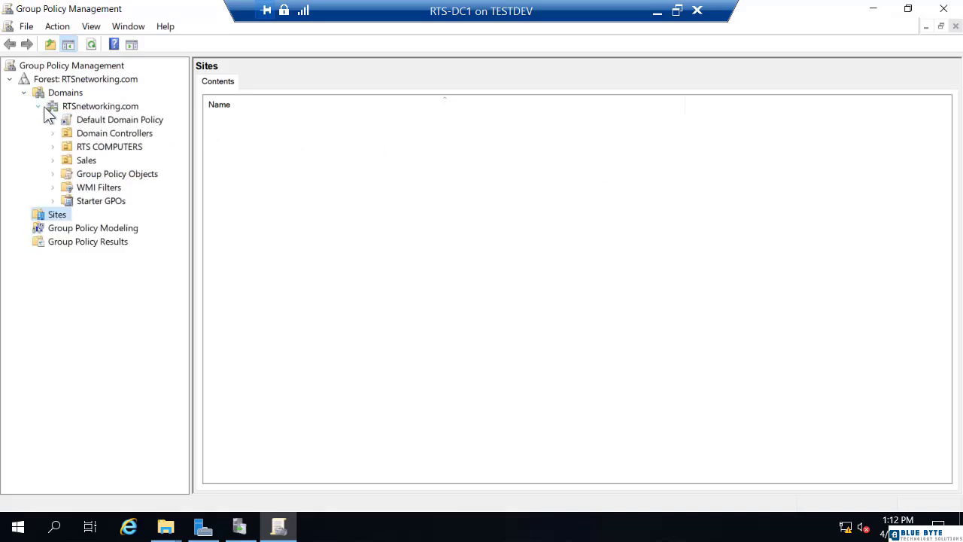
right_click(85, 120)
click(101, 127)
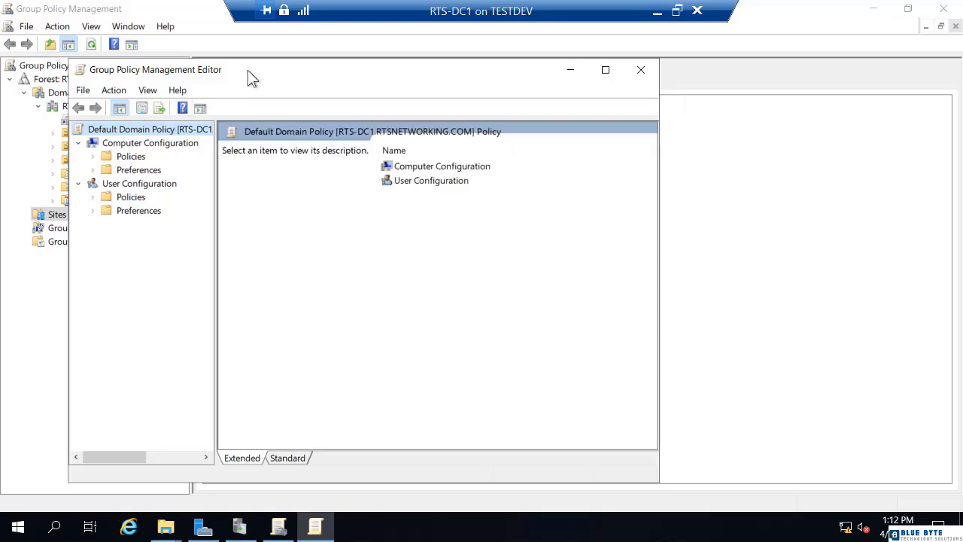
double_click(248, 70)
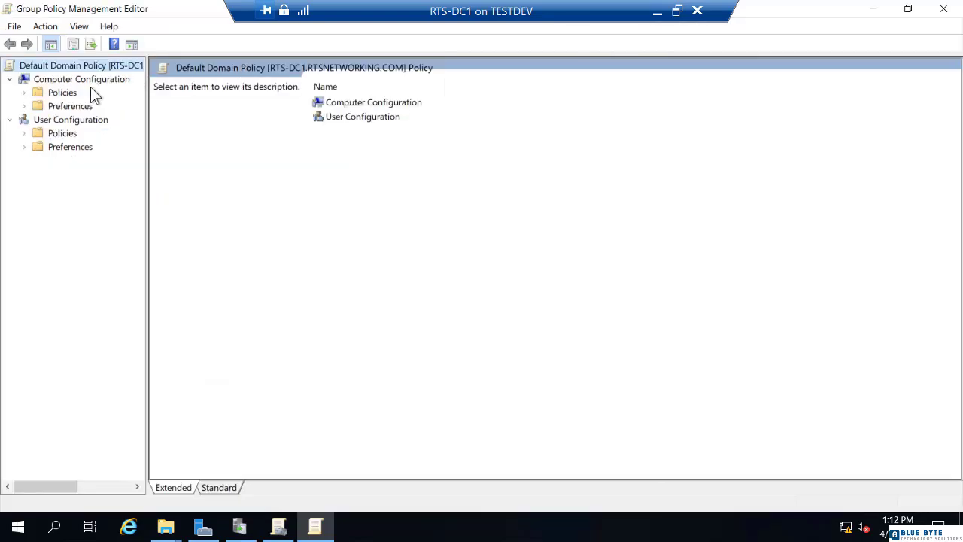
Open the "Specify intranet Microsoft update service location" policy in the computer's Windows Update administrative templates under Windows Components.
click(24, 94)
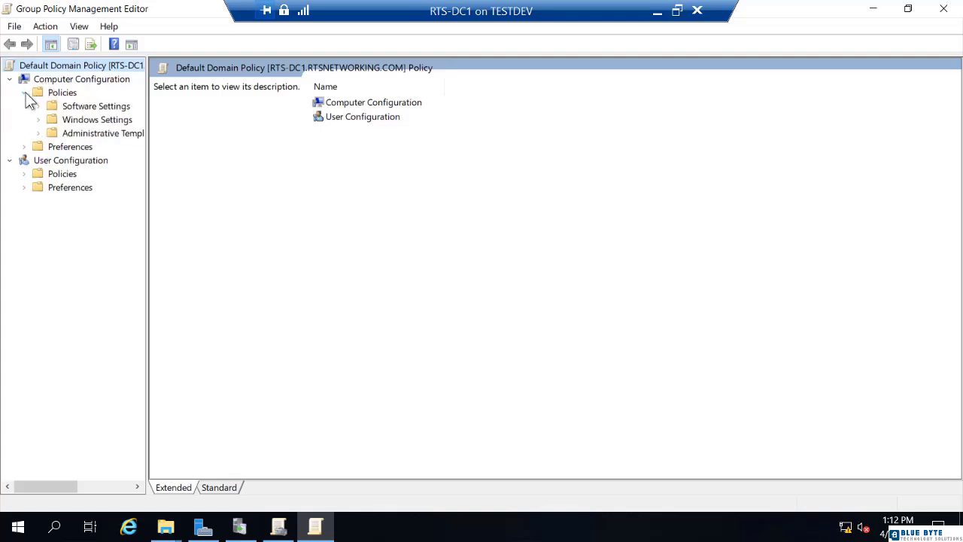
click(38, 133)
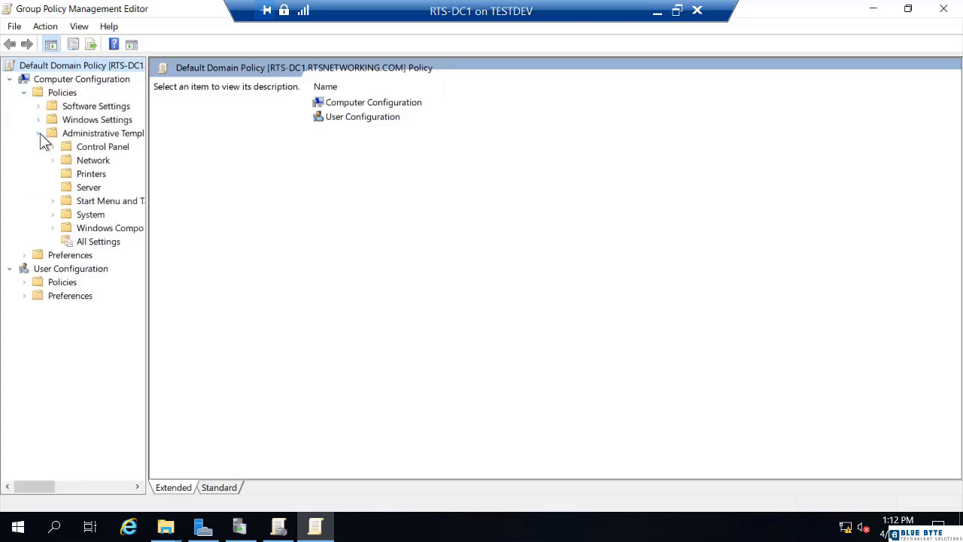
click(100, 230)
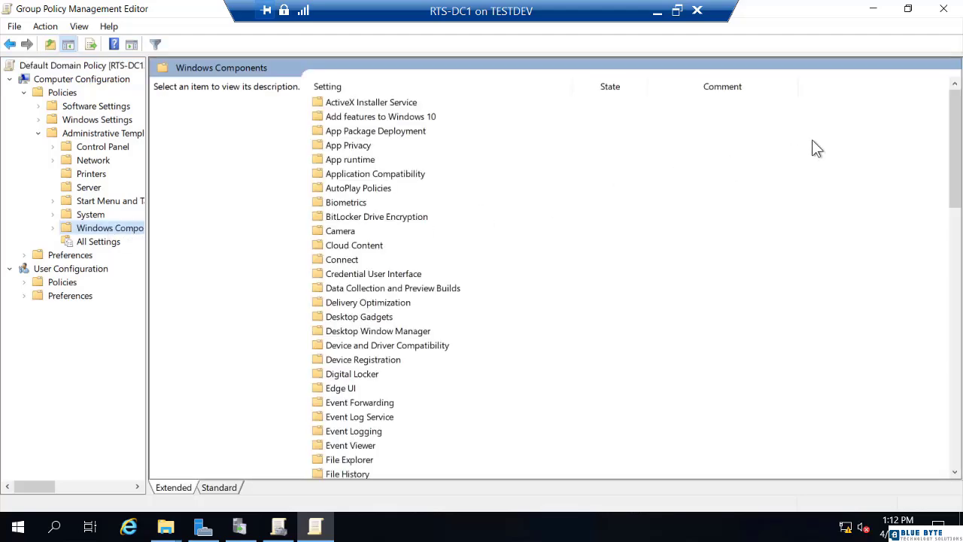
drag(954, 162, 954, 421)
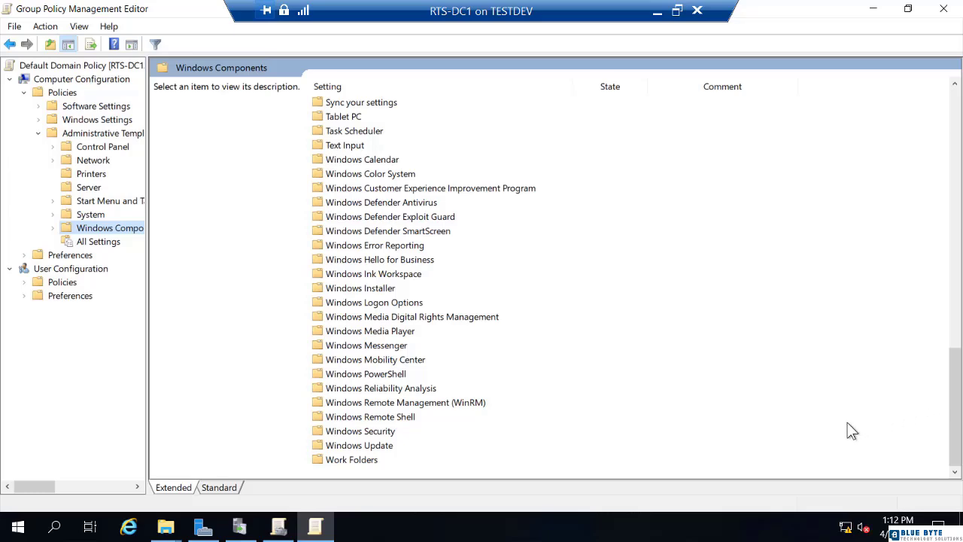
double_click(387, 447)
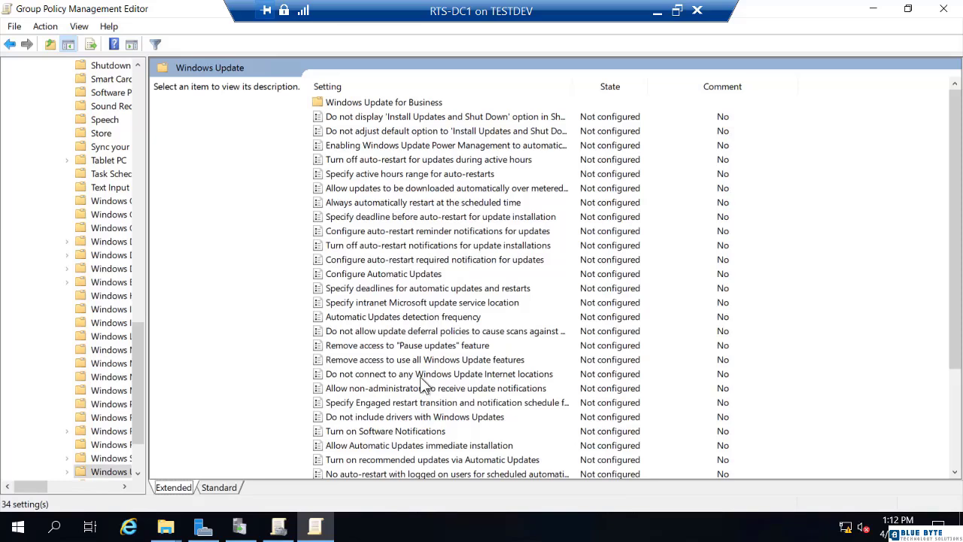
double_click(407, 302)
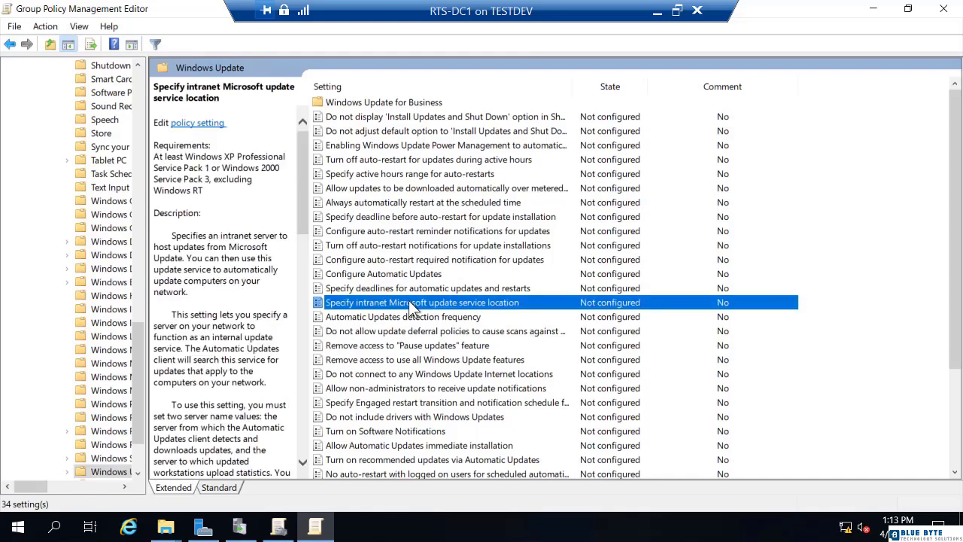
click(36, 115)
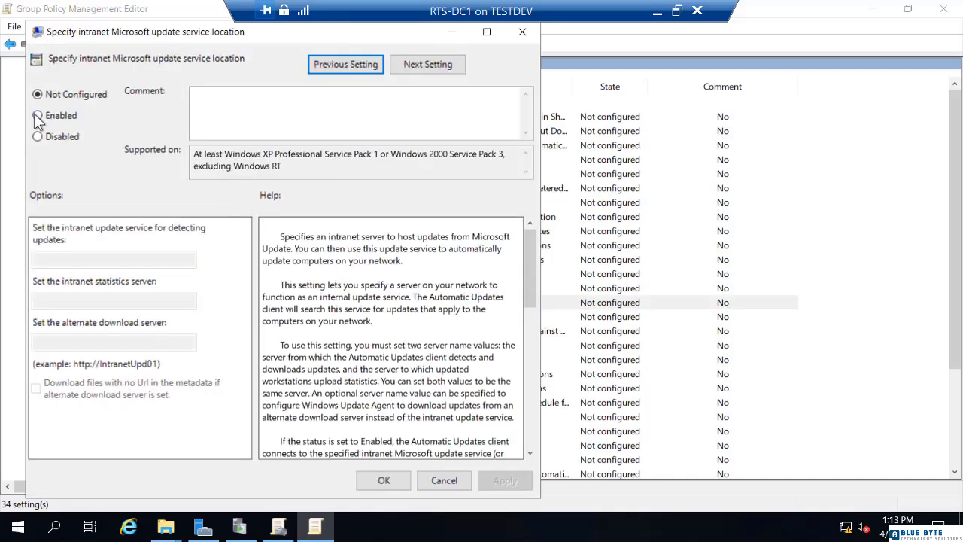
click(63, 261)
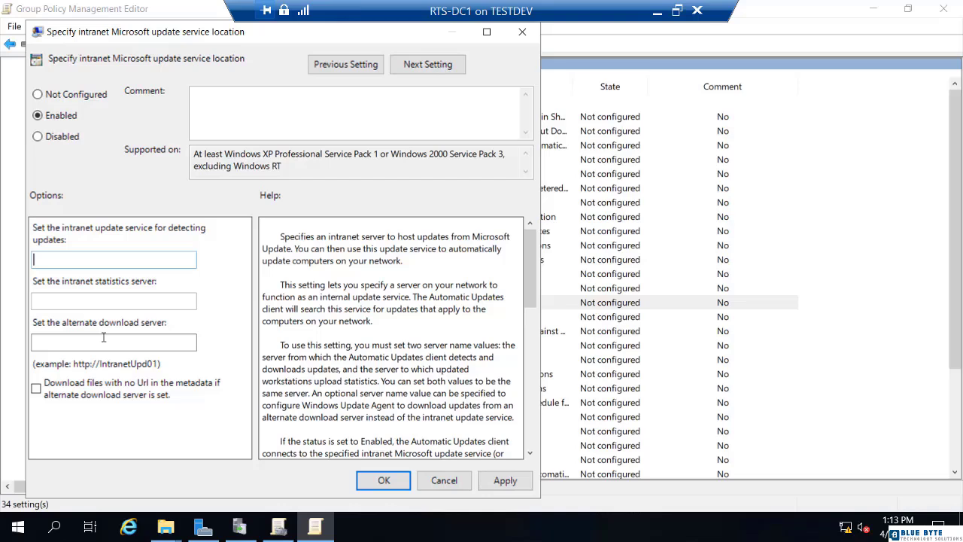
text(http://wsus.rtsnetwor)
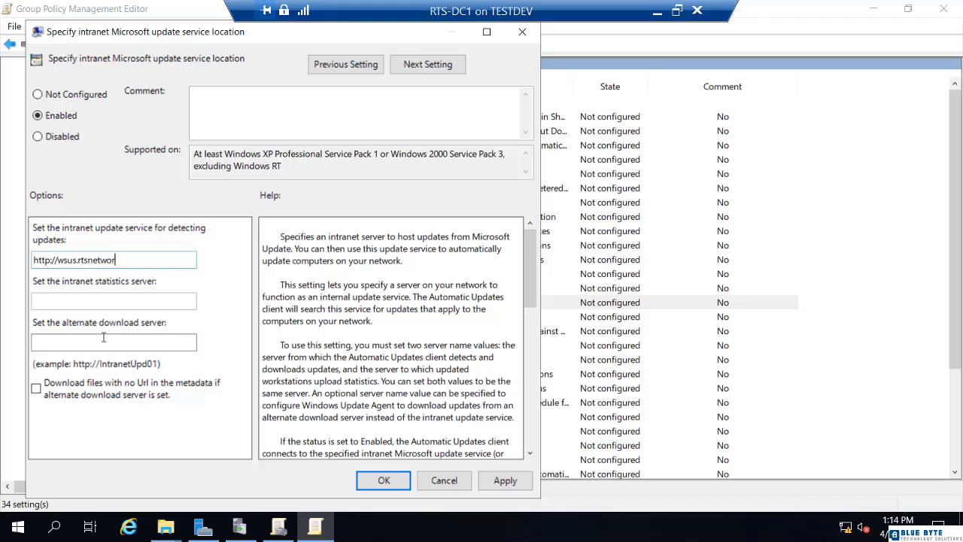
text(king.com)
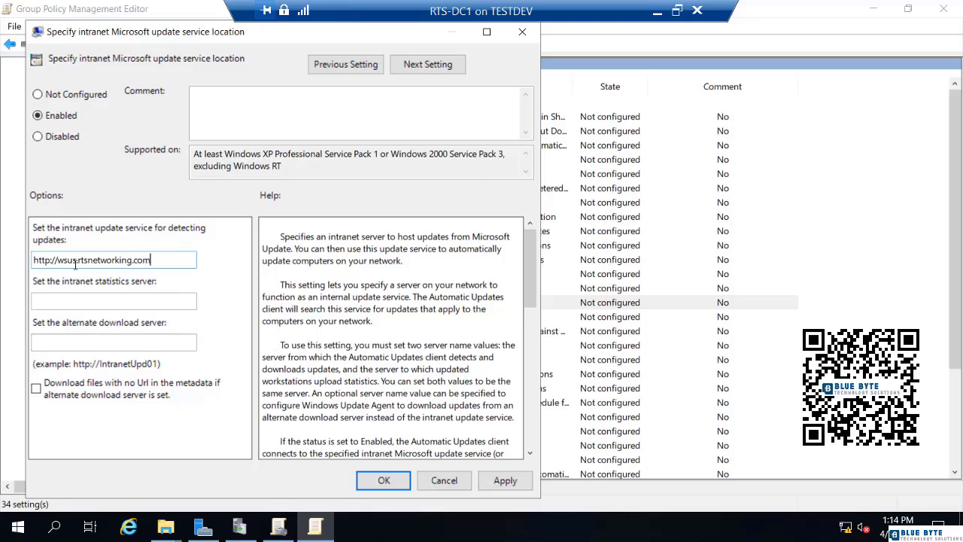
drag(153, 260, 31, 255)
key(ctrl+c)
click(72, 300)
key(ctrl+v)
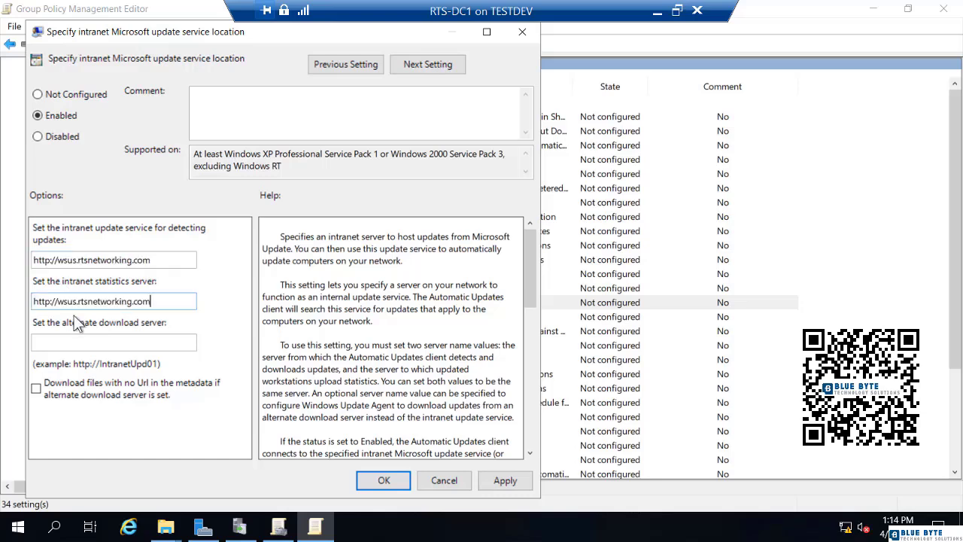
click(73, 342)
key(ctrl+v)
click(76, 343)
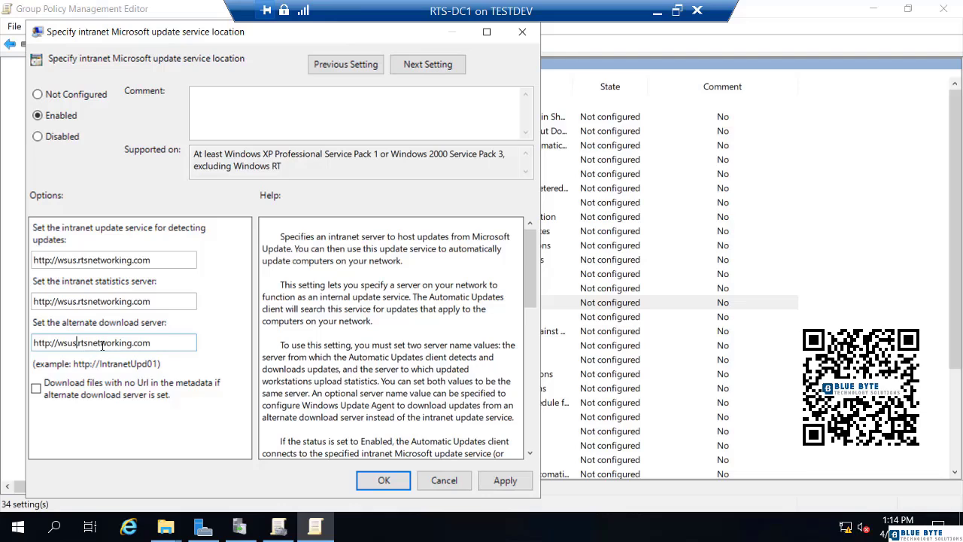
text(1)
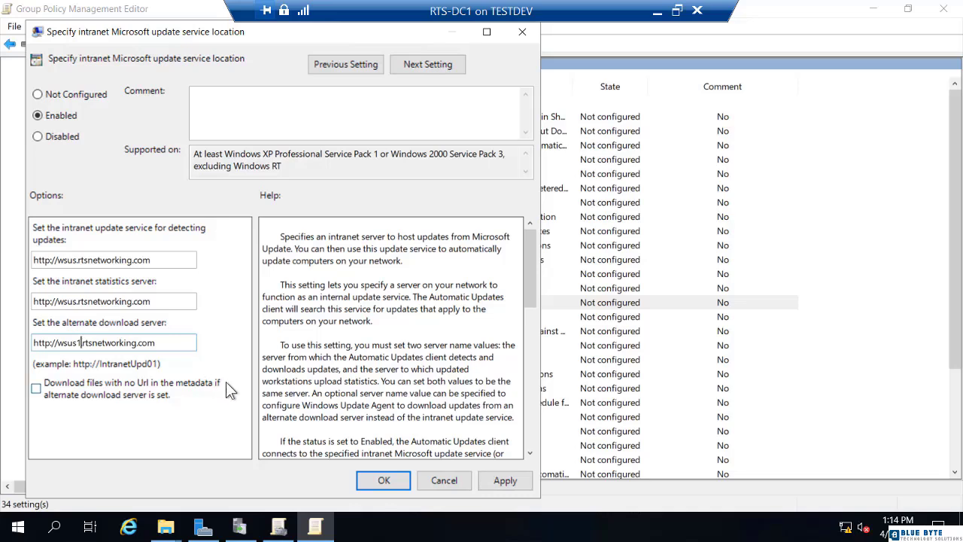
click(444, 480)
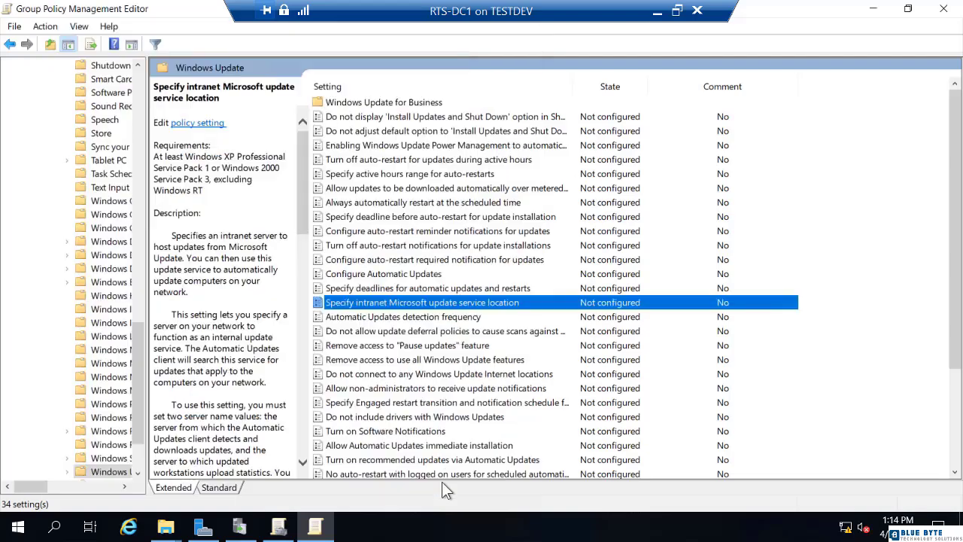
Open the "Configure Automatic Updates" policy, enable it and choose "4 - Auto download and schedule the install".
double_click(374, 274)
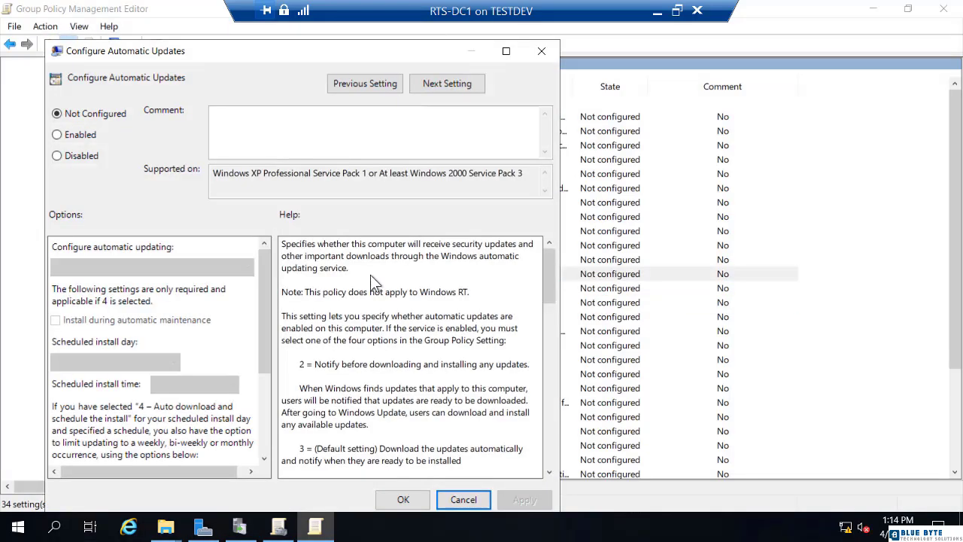
click(57, 134)
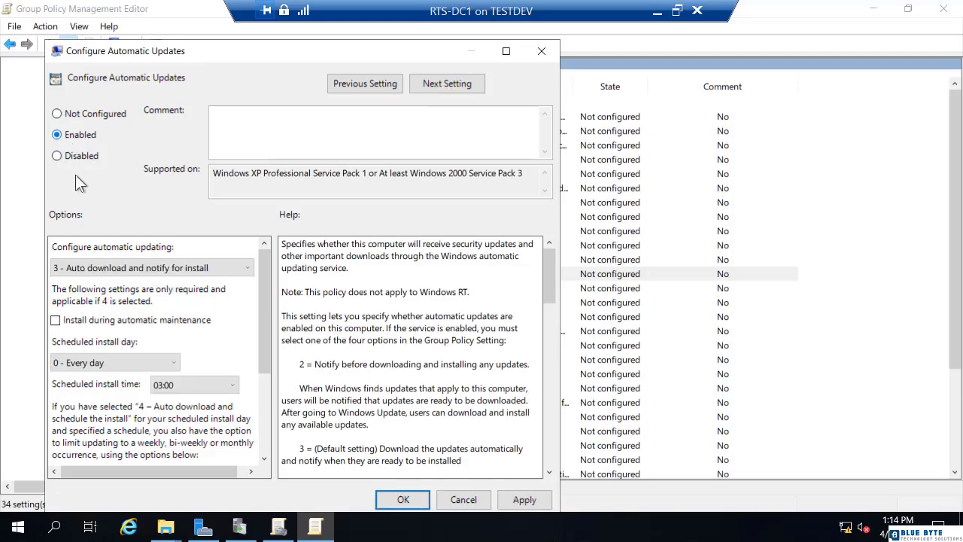
click(166, 367)
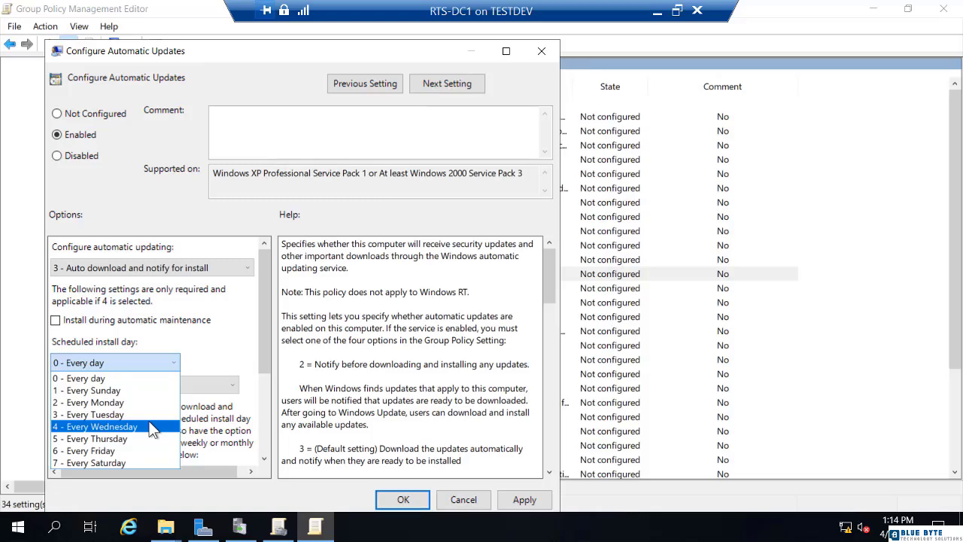
click(203, 266)
click(203, 265)
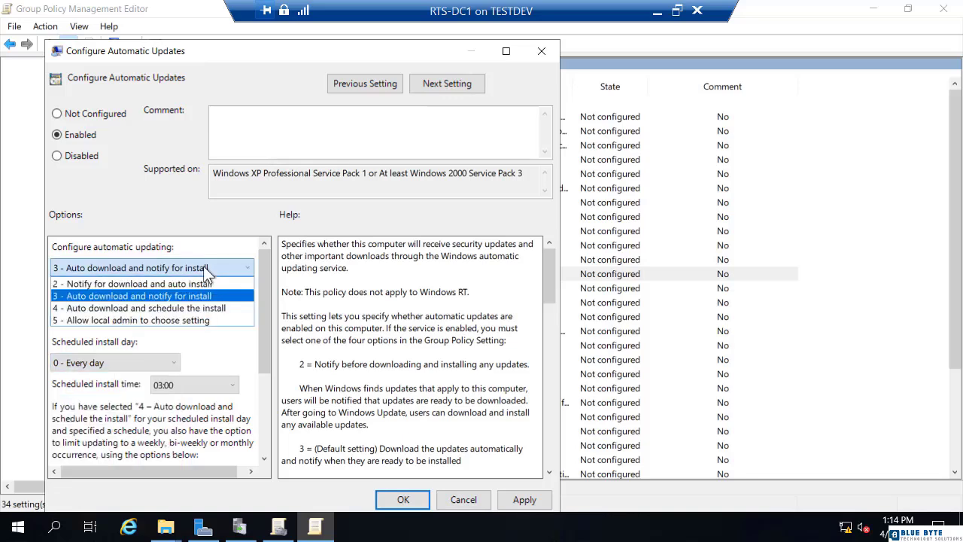
click(93, 310)
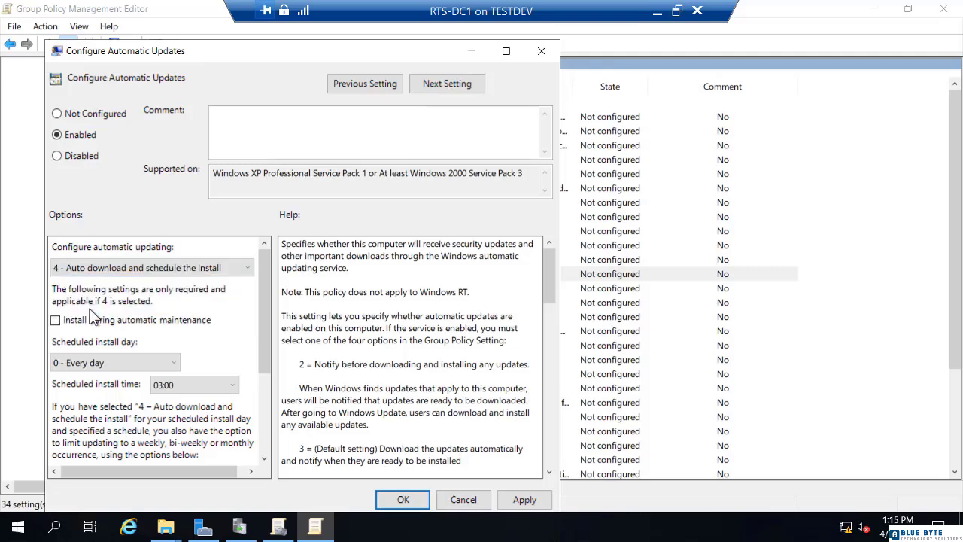
Schedule the automatic update installation for every Tuesday at 09:00 and close the policy without saving.
click(123, 359)
click(118, 415)
click(182, 389)
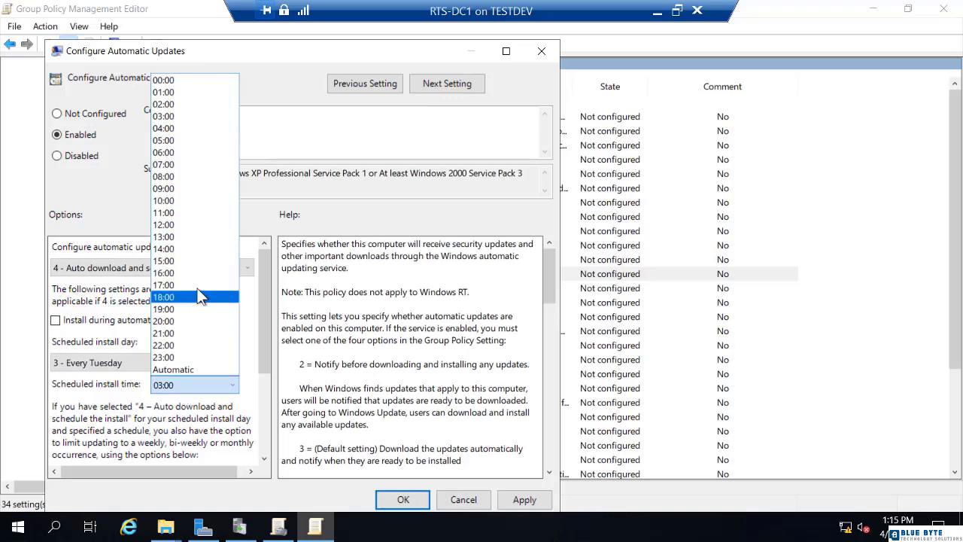
click(186, 190)
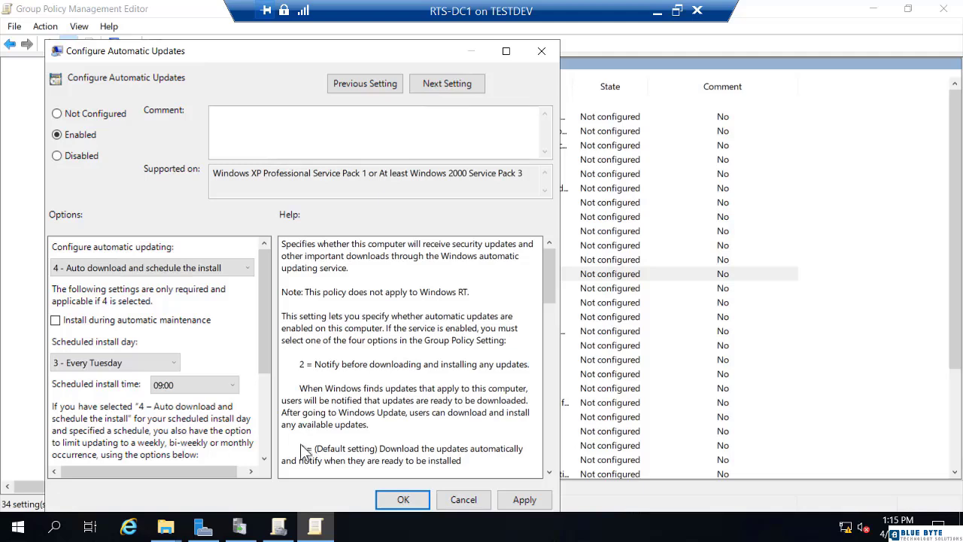
click(459, 500)
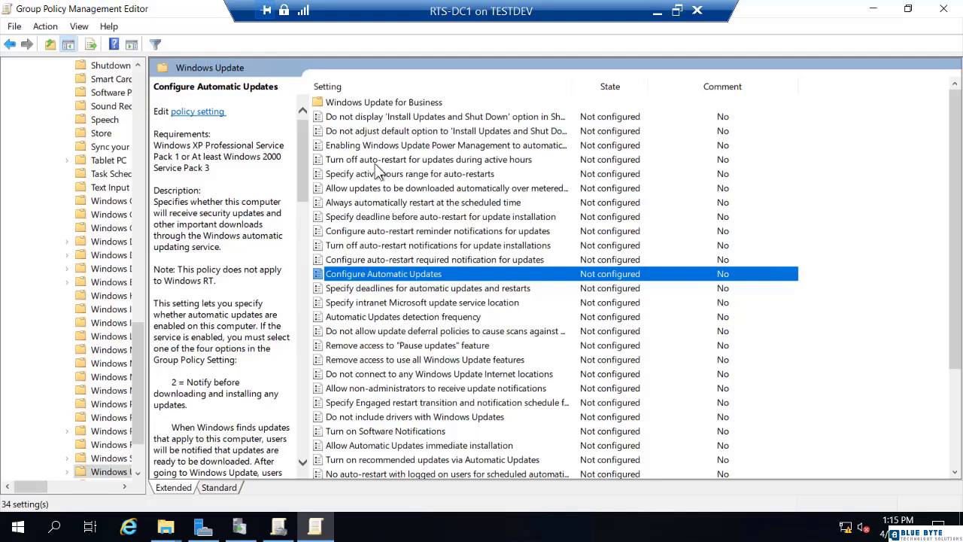
Read the descriptions of the "Turn off auto-restart for updates during active hours" and "Enable client-side targeting" policies.
click(378, 161)
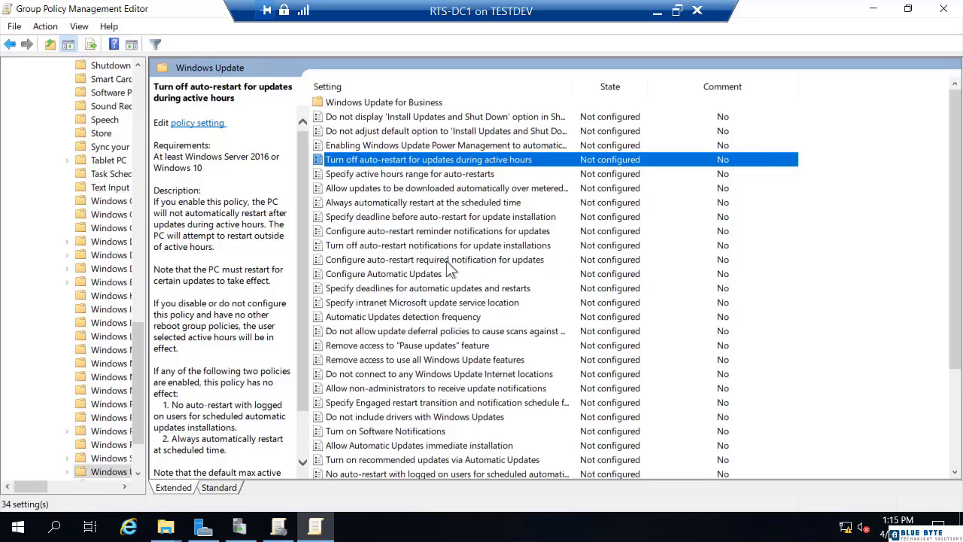
scroll(414, 309, down, 3)
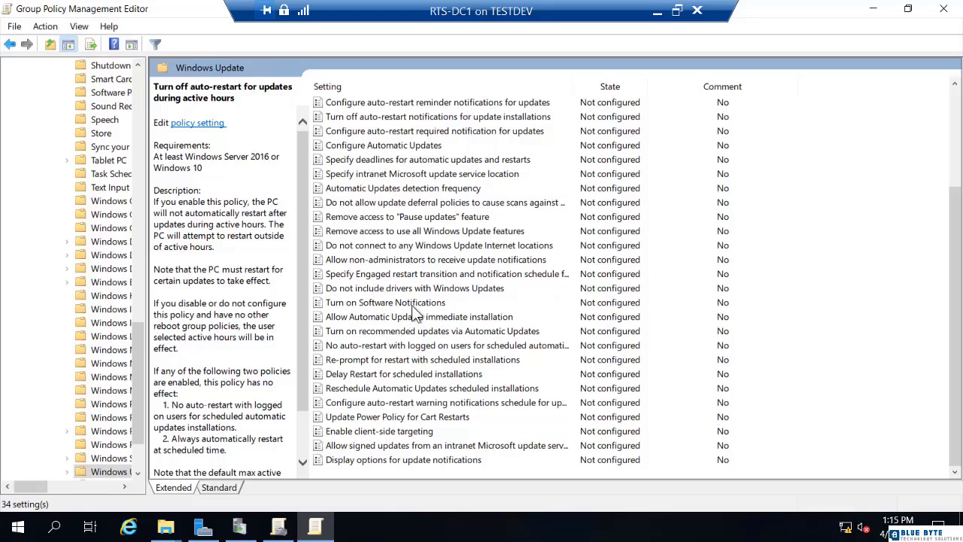
click(382, 435)
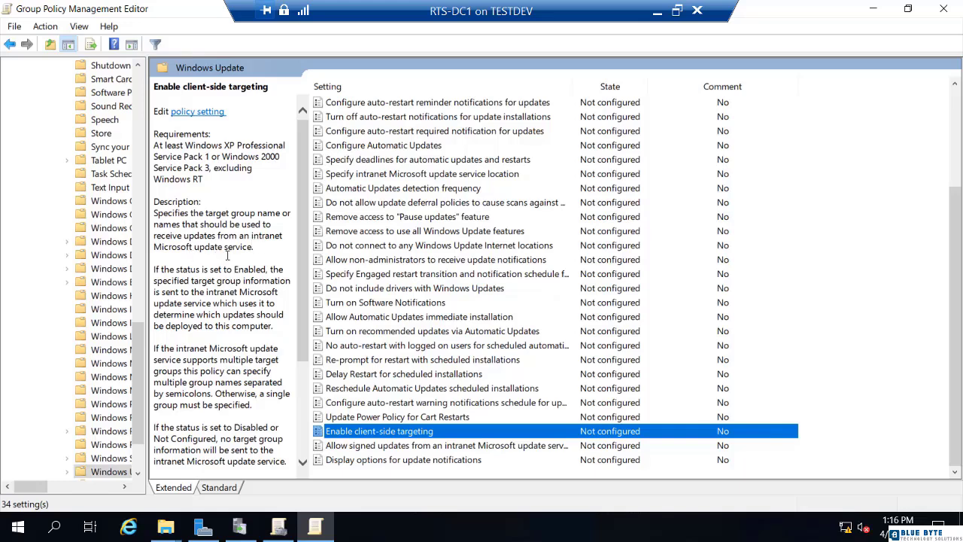
Enable the "Enable client-side targeting" policy with the target group name Domain-Clients and apply it.
double_click(332, 433)
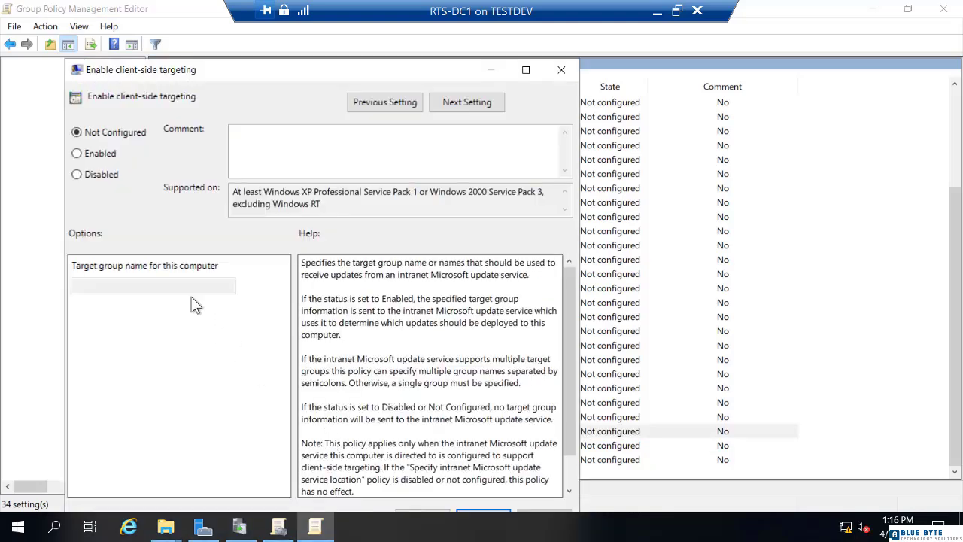
click(85, 158)
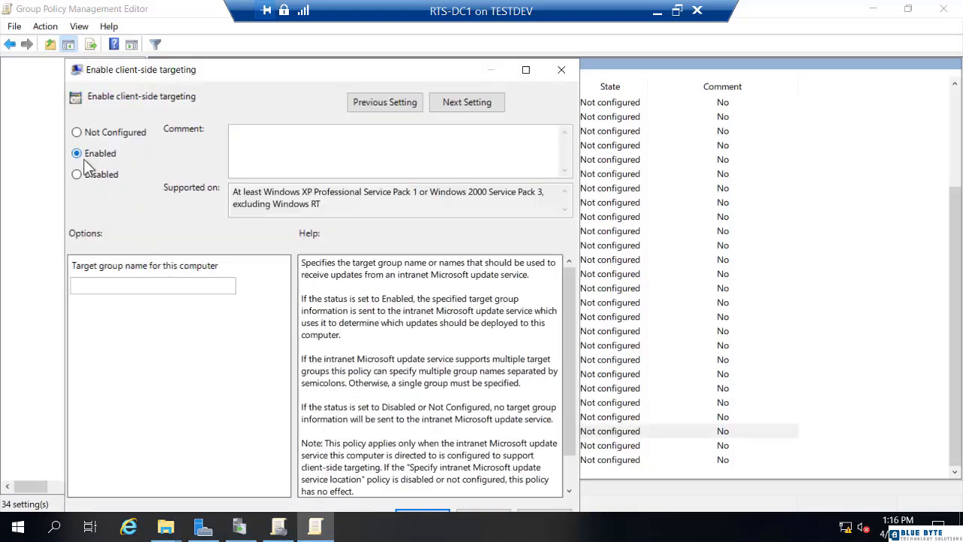
click(106, 284)
text(D)
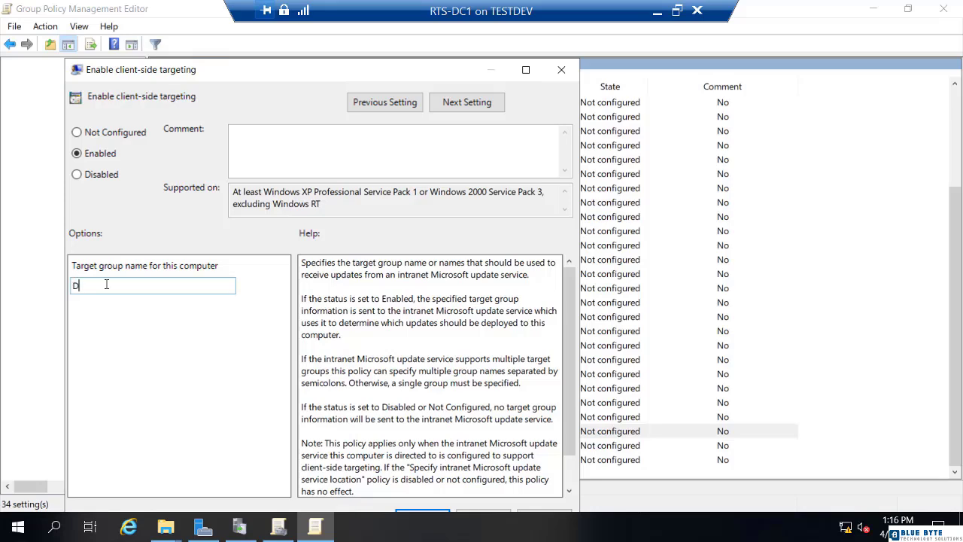
text(omain Clinet)
key(BackSpace)
key(BackSpace)
key(BackSpace)
key(BackSpace)
key(BackSpace)
text(lients)
drag(160, 71, 185, 41)
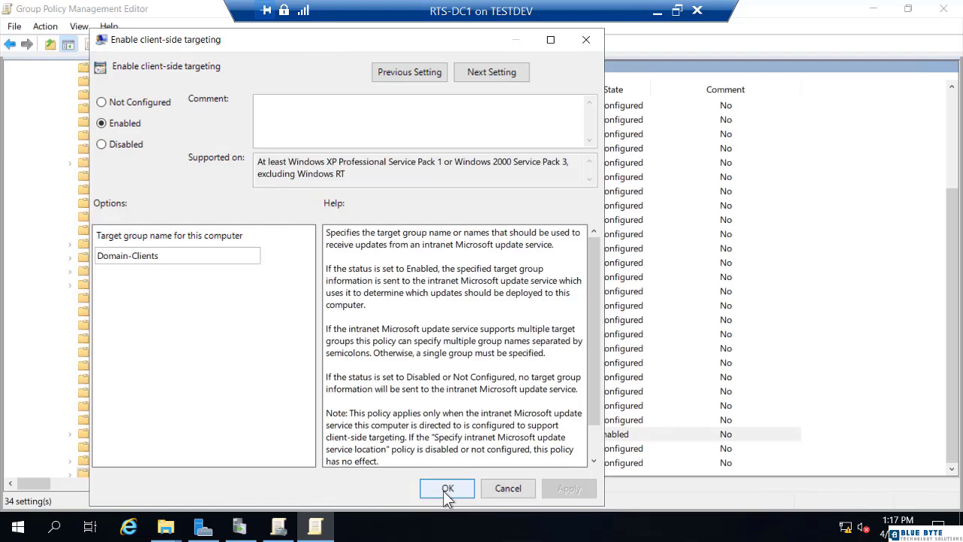
Switch to Update Services and expand All Computers to view its computer groups.
click(240, 527)
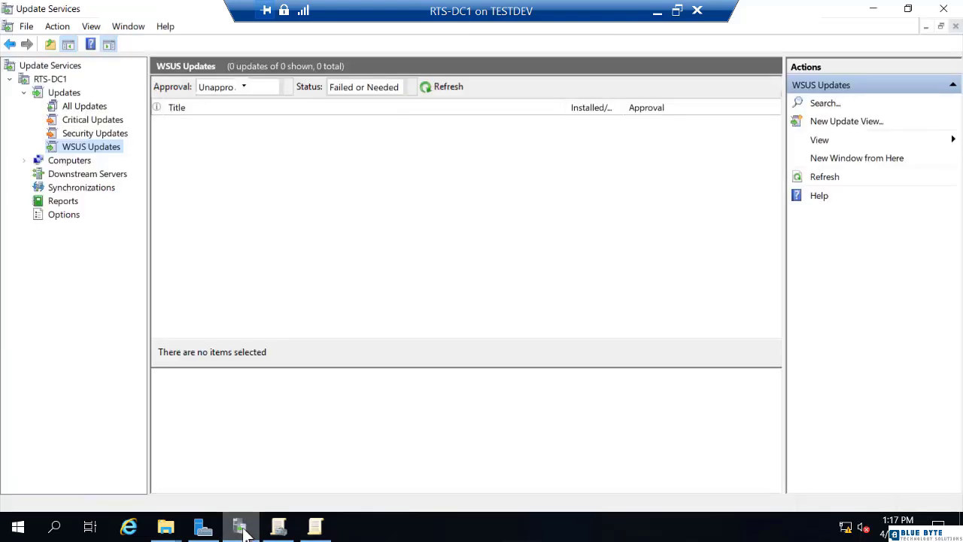
click(78, 163)
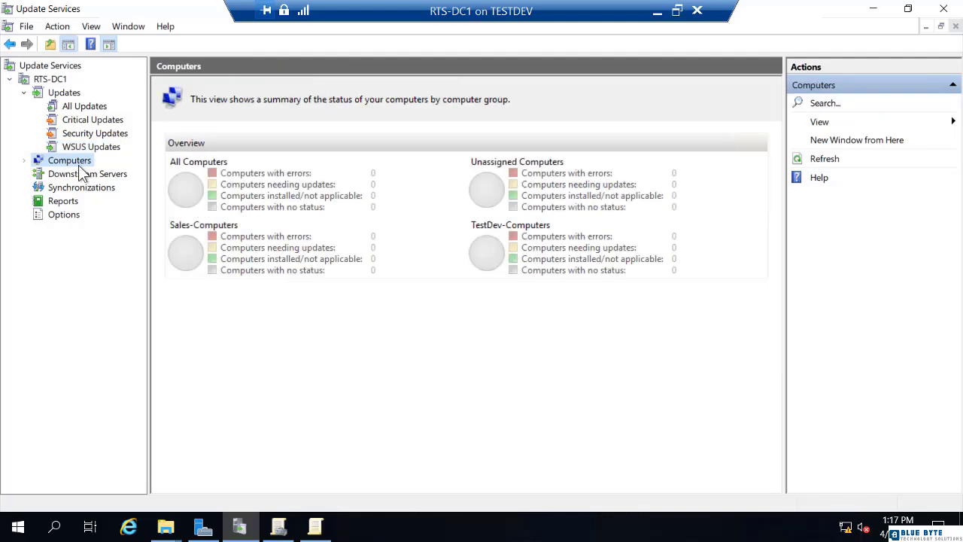
click(81, 174)
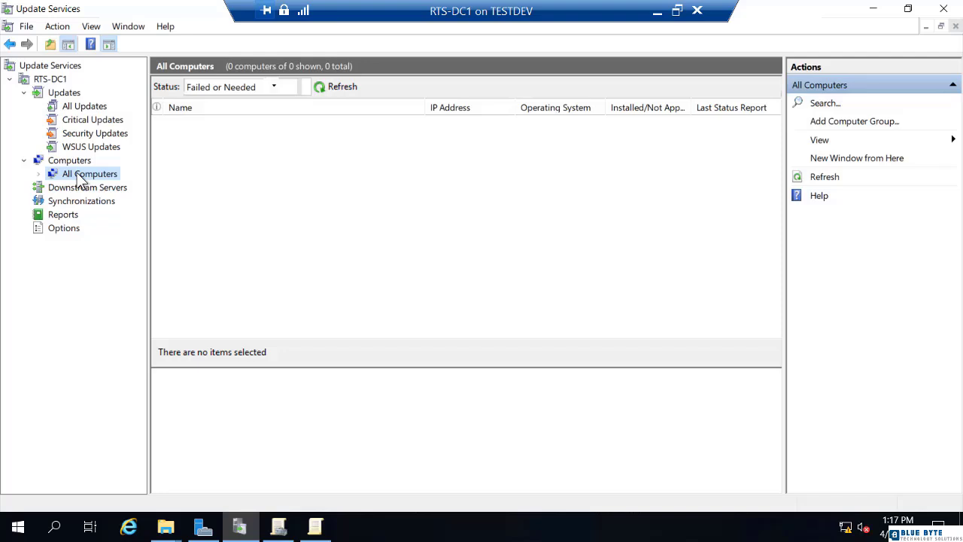
click(40, 174)
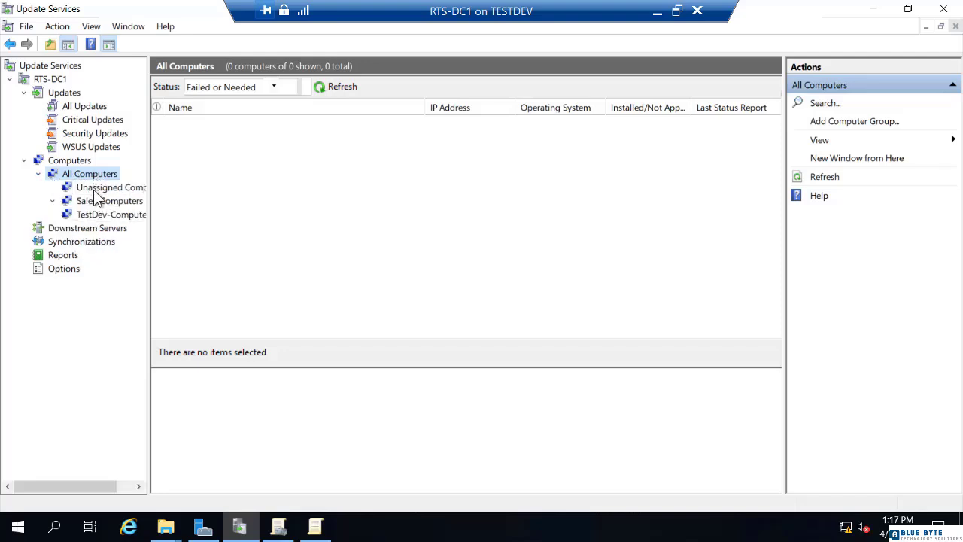
Review the "Use Group Policy or registry settings on computers" choice in the server's Computers options and close them without saving.
click(62, 275)
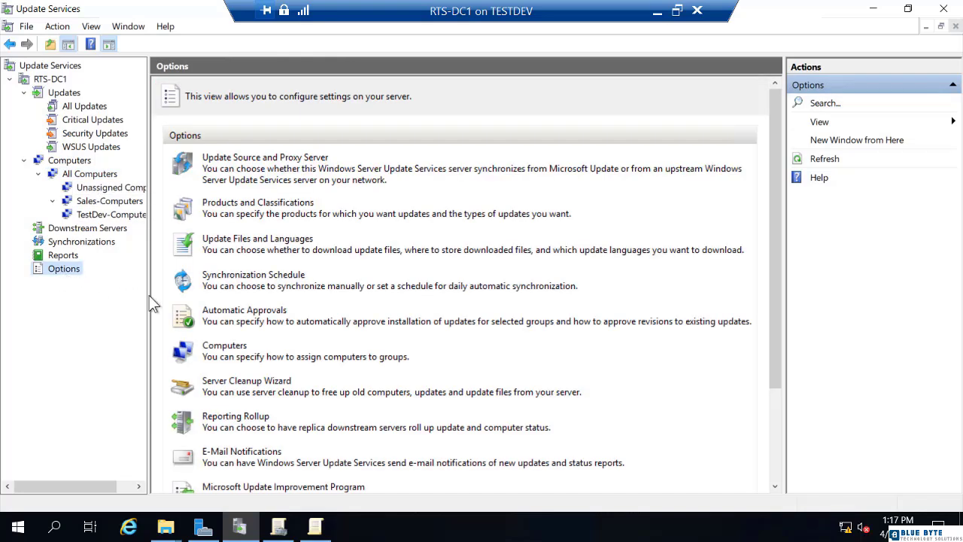
click(224, 347)
click(380, 218)
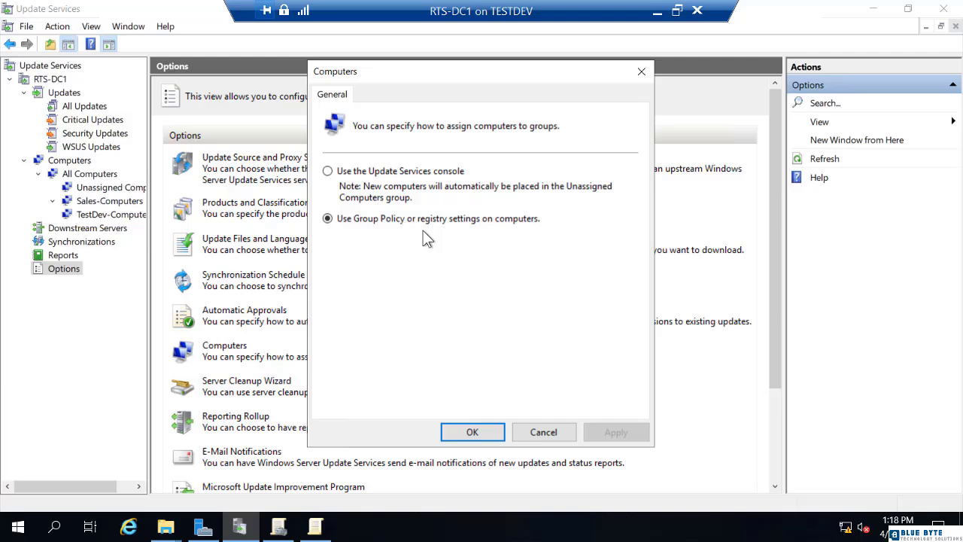
click(536, 431)
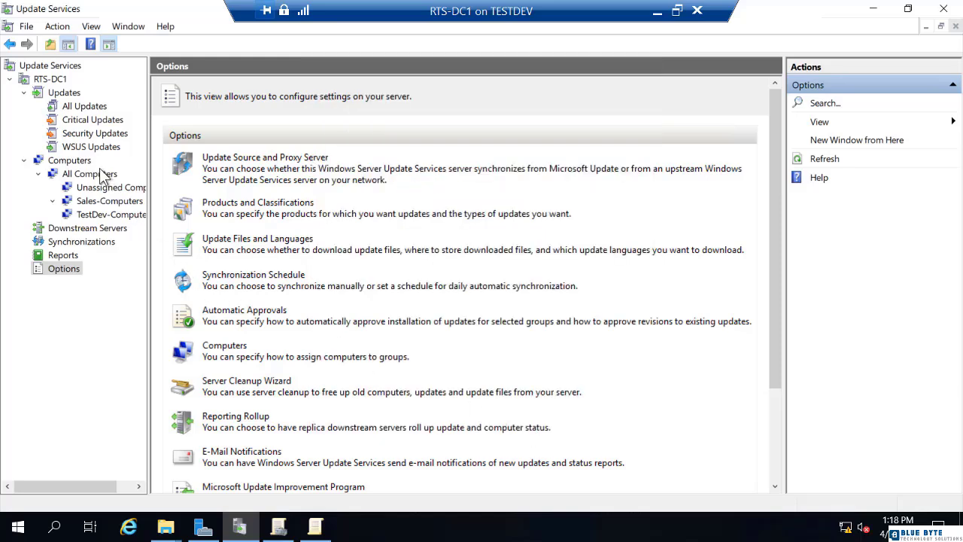